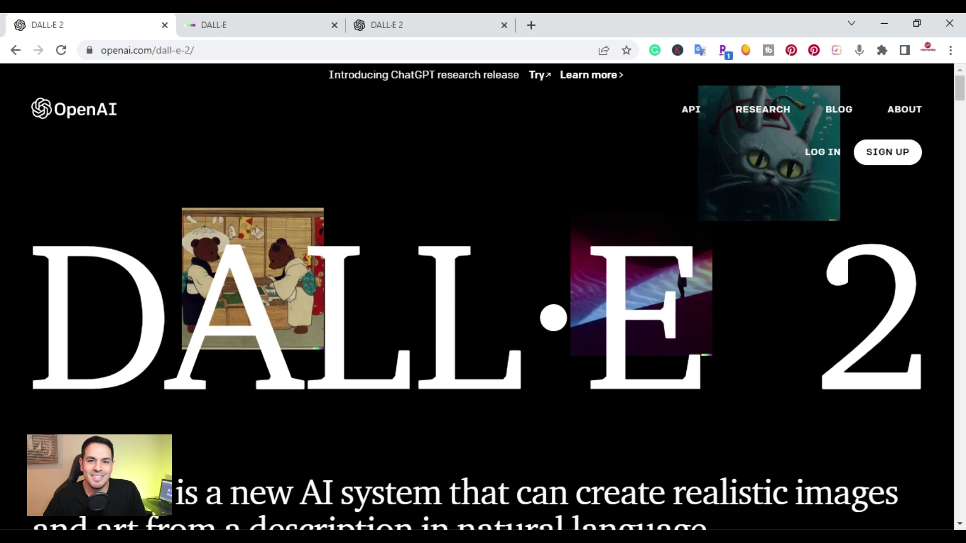
# Open the OpenAI homepage in a background tab from the OpenAI logo.
pyautogui.middleClick(626, 349)
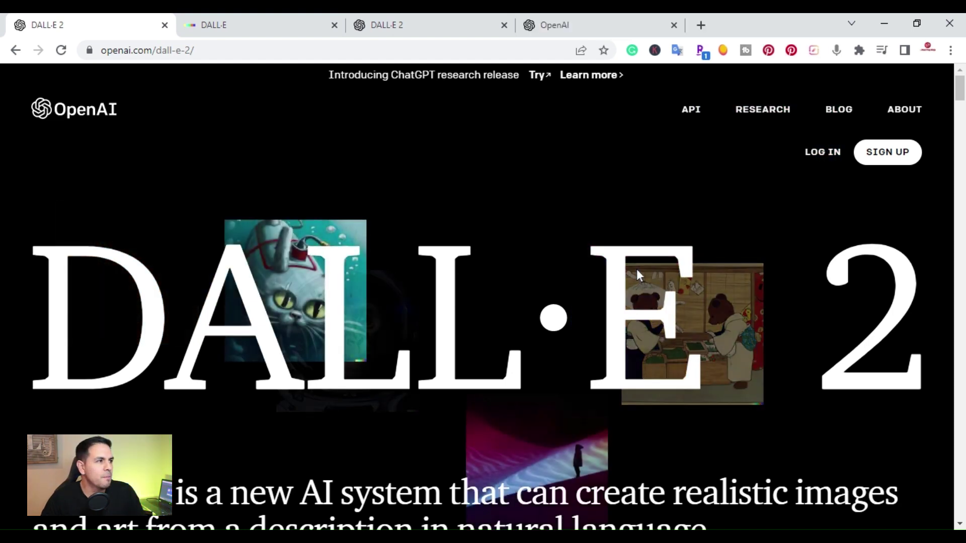
# Switch to the OpenAI homepage tab and scroll down to its footer product links.
pyautogui.click(600, 31)
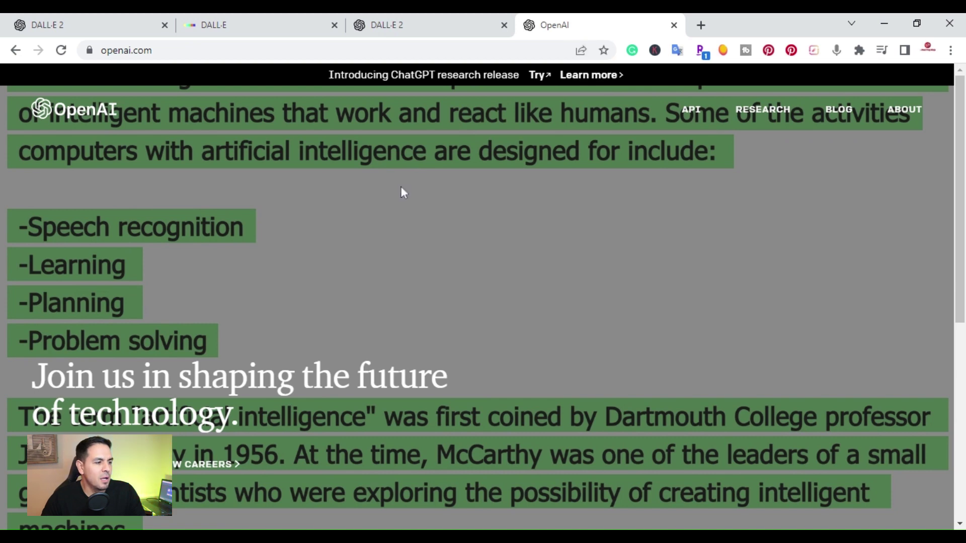
pyautogui.scroll(-5, 337, 257)
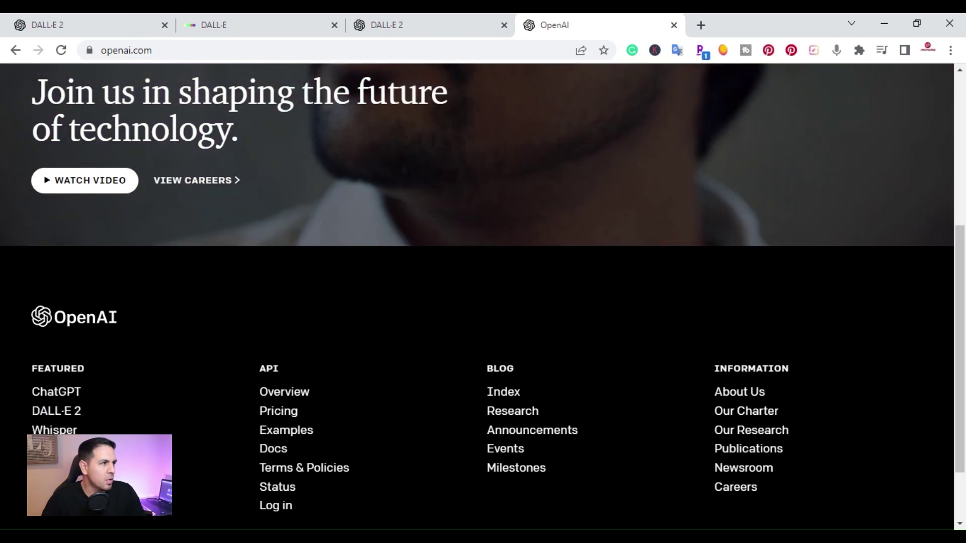
# Return to the DALL·E 2 tab and scroll to the 'DALL·E 2 can create original…' section.
pyautogui.click(79, 14)
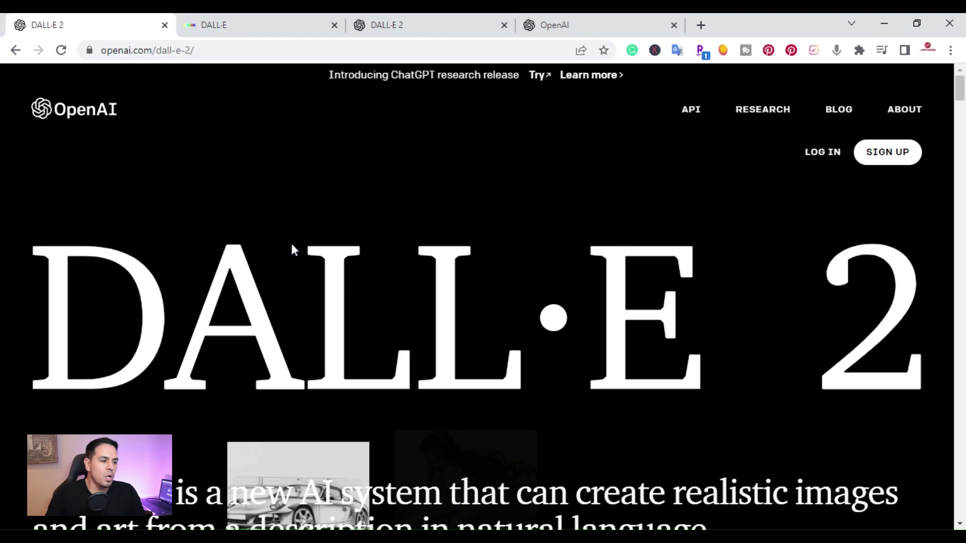
pyautogui.scroll(-3, 292, 246)
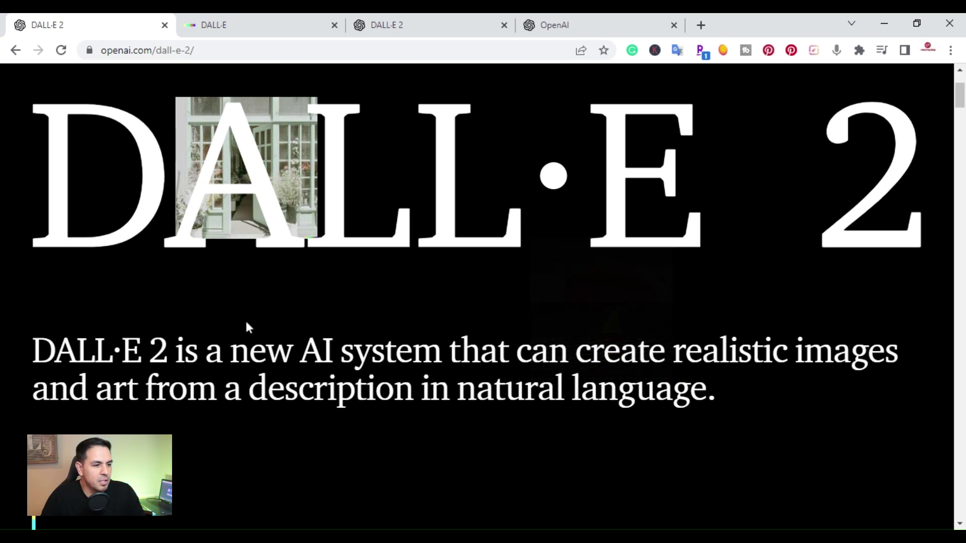
pyautogui.scroll(-2, 483, 302)
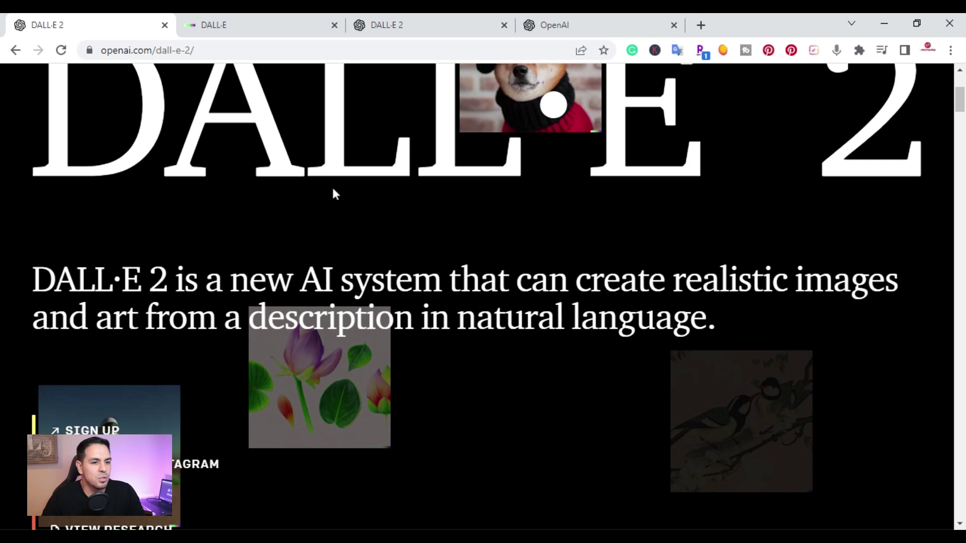
pyautogui.scroll(3, 335, 194)
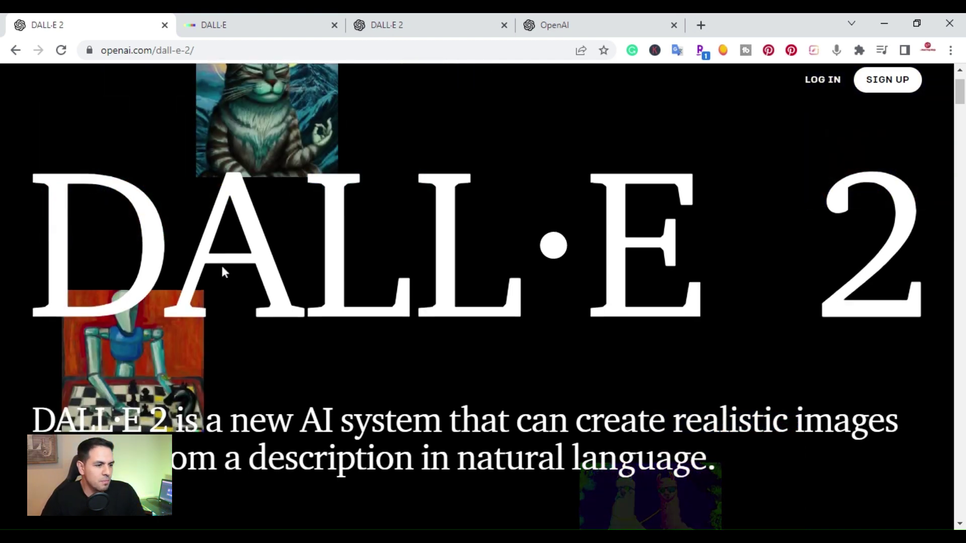
pyautogui.scroll(-3, 221, 264)
pyautogui.scroll(-4, 221, 265)
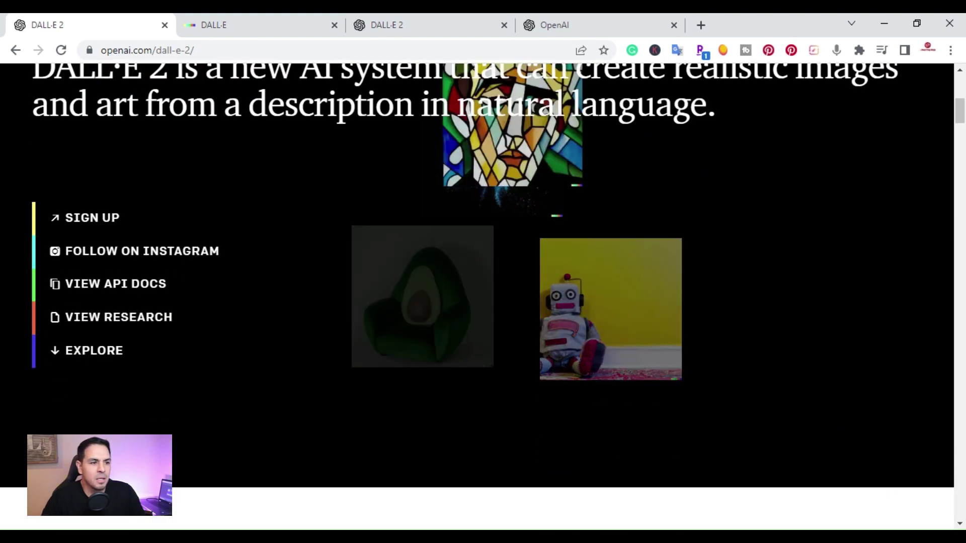
pyautogui.scroll(-5, 453, 300)
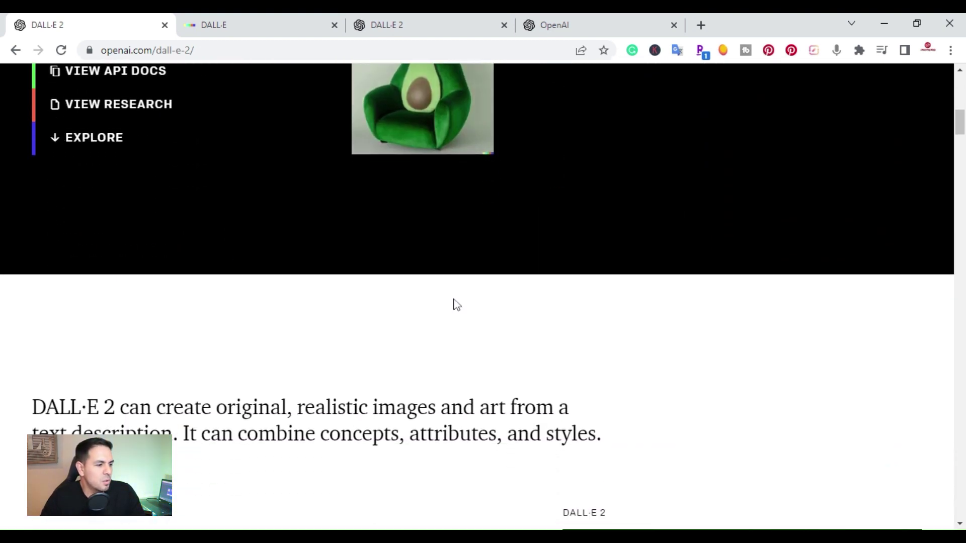
# Scroll to the astronaut-riding-a-horse demo and view the moon and red saddle examples.
pyautogui.scroll(-1, 456, 304)
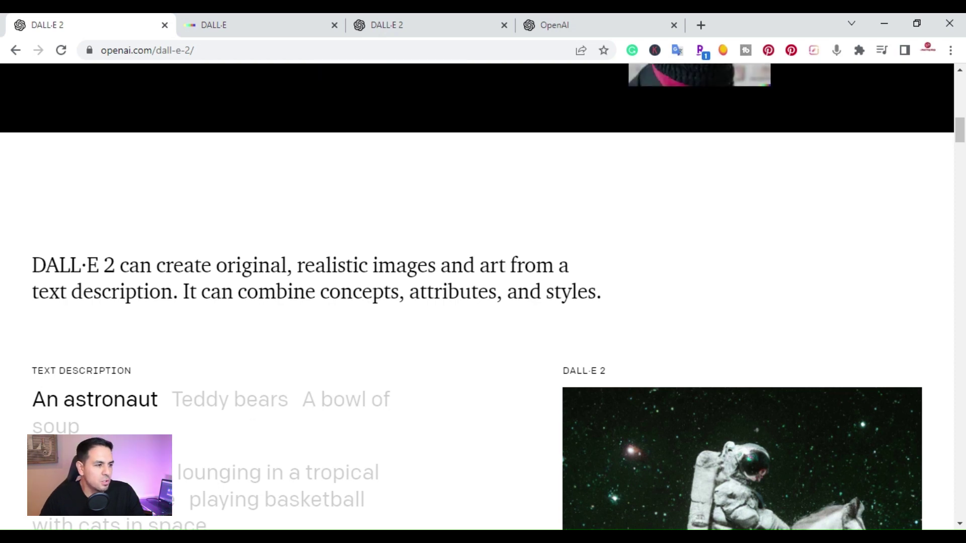
pyautogui.scroll(-3, 42, 341)
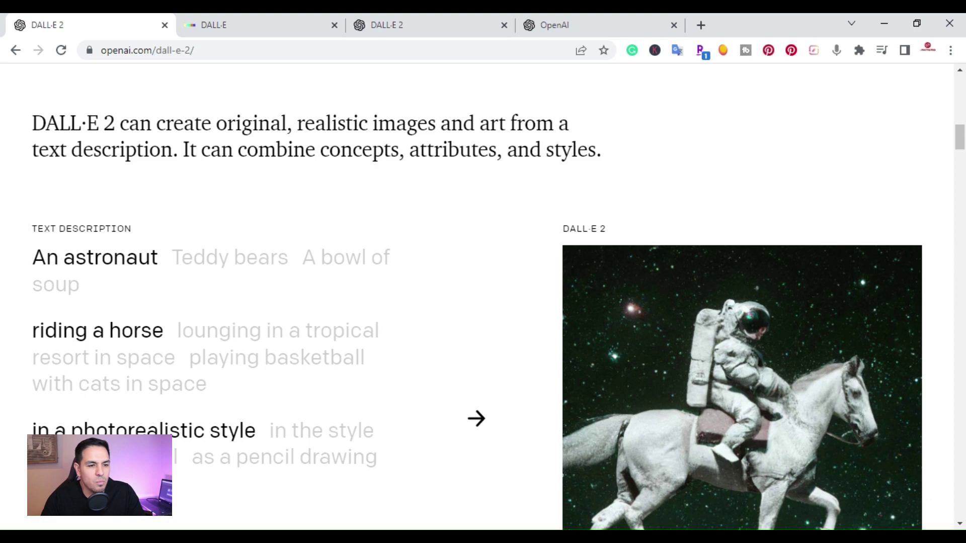
pyautogui.scroll(-4, 774, 370)
pyautogui.scroll(3, 775, 371)
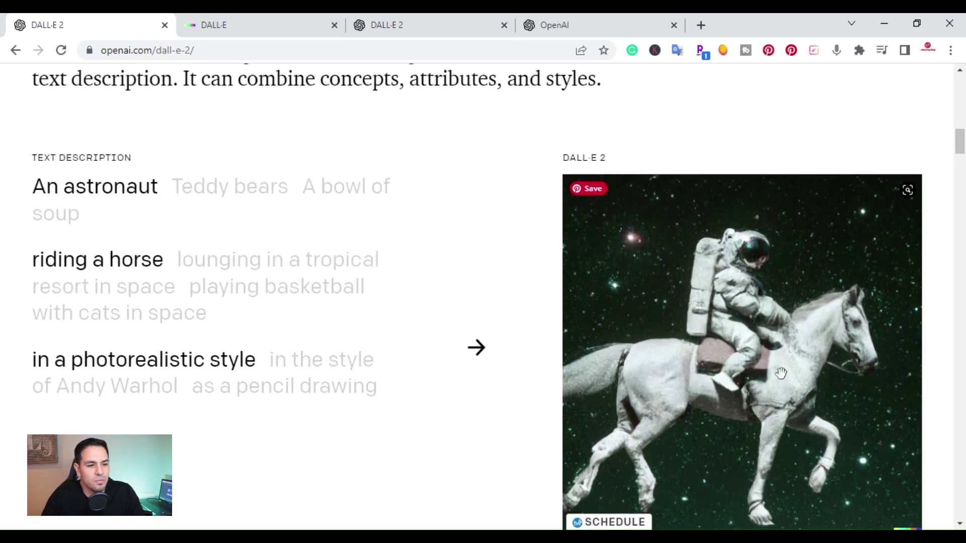
pyautogui.scroll(-2, 774, 371)
pyautogui.scroll(-1, 774, 370)
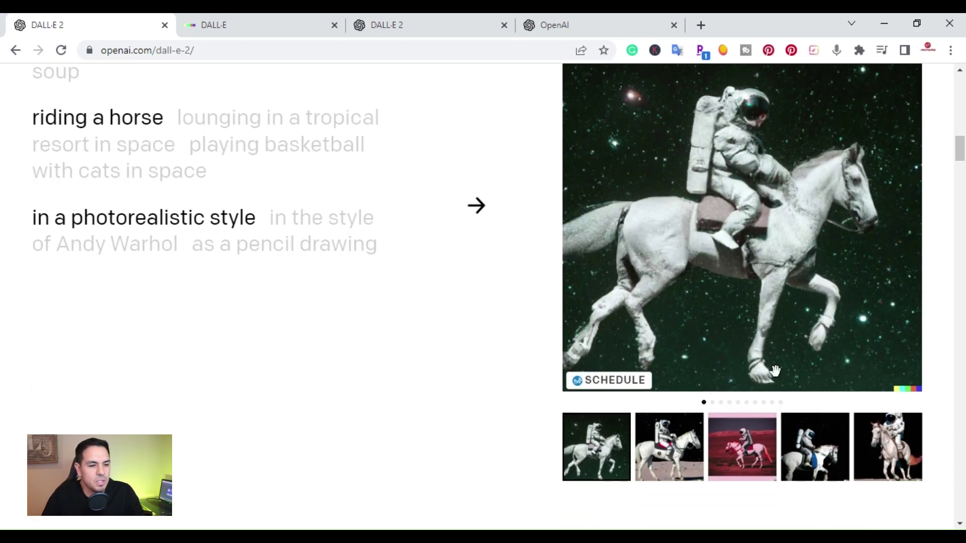
pyautogui.click(666, 458)
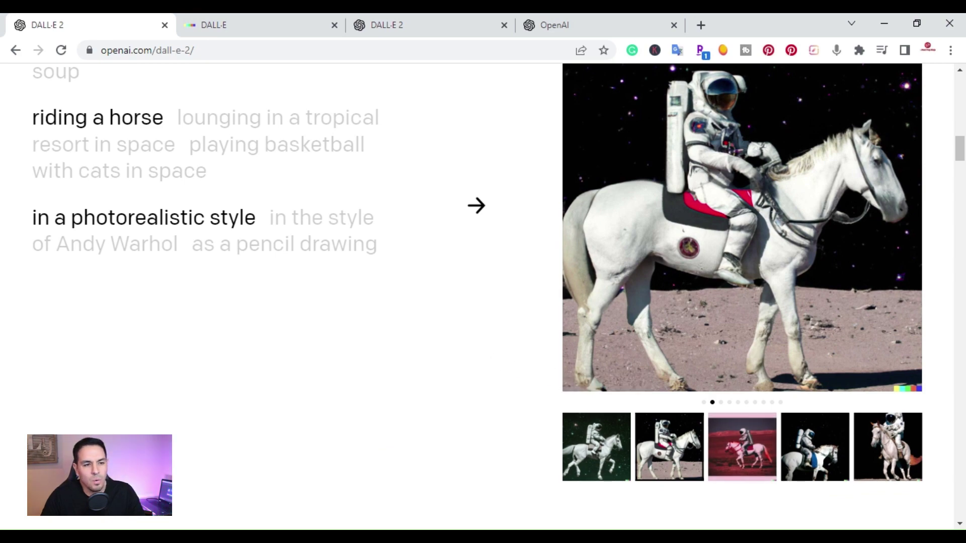
pyautogui.click(815, 446)
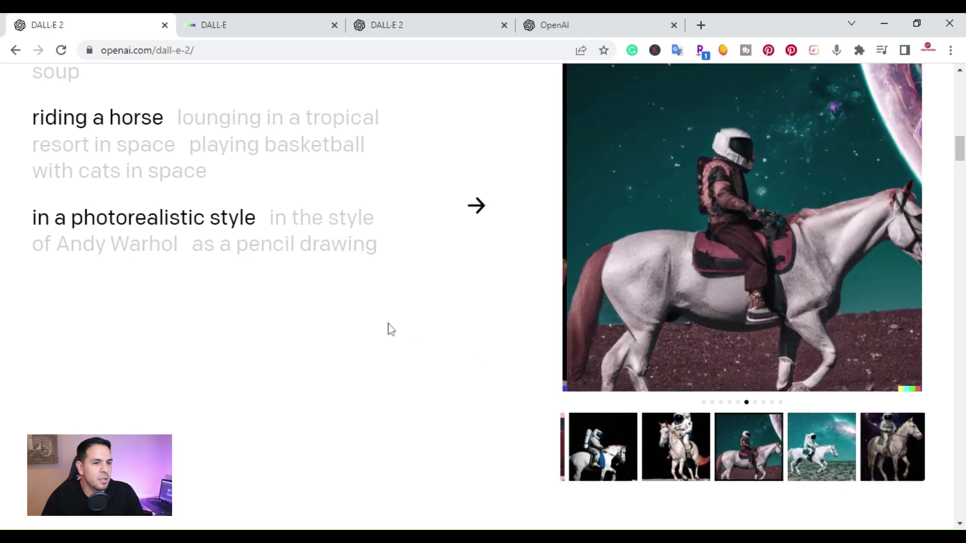
# Scroll down to the 'expand images beyond the original canvas' section.
pyautogui.scroll(3, 358, 313)
pyautogui.scroll(-5, 359, 314)
pyautogui.scroll(-5, 359, 315)
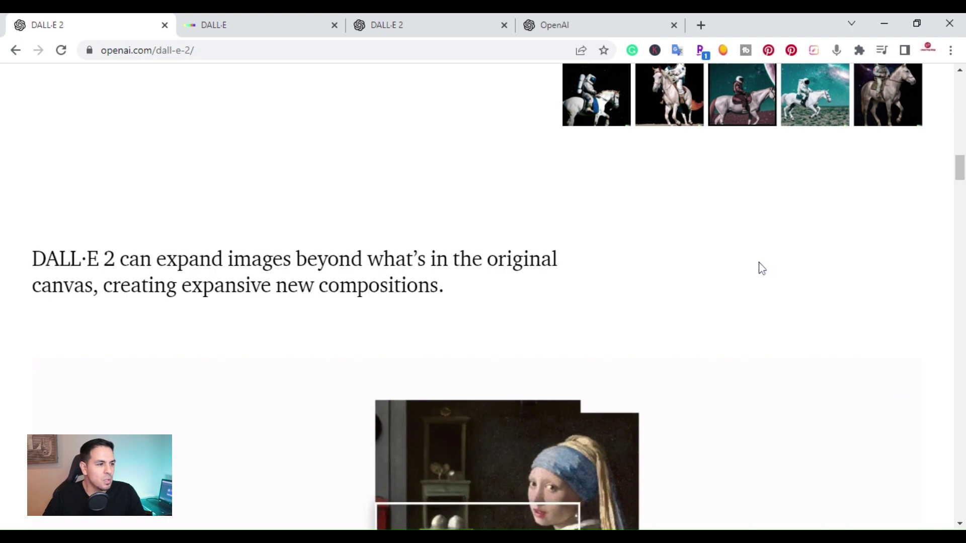
# Scroll past the Girl with a Pearl Earring outpainting demo to the realistic edits section.
pyautogui.scroll(-5, 743, 260)
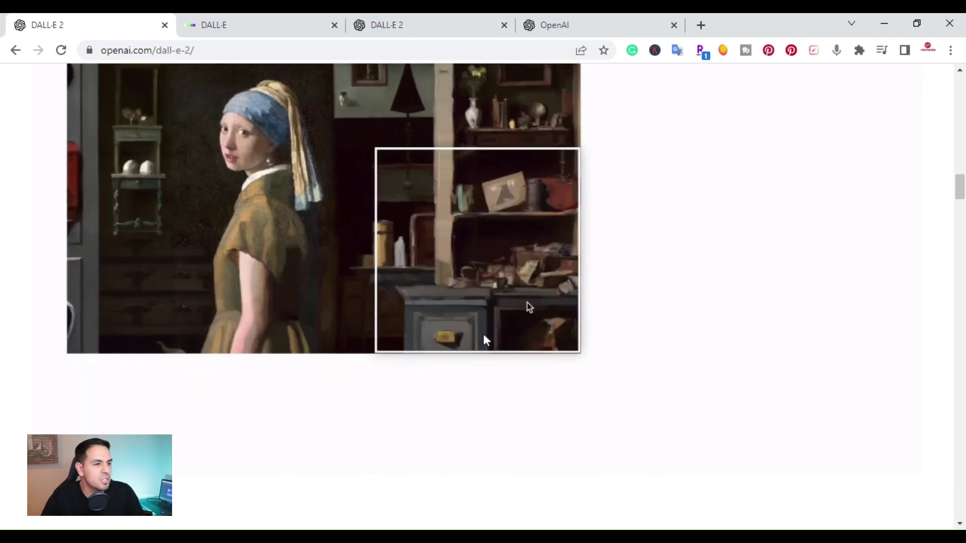
pyautogui.scroll(-6, 708, 317)
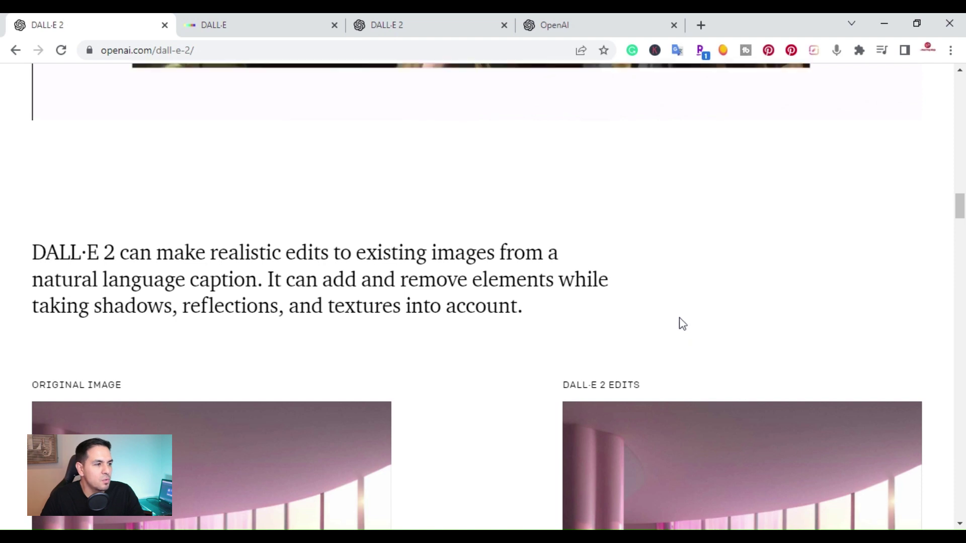
# Scroll past the flamingo edit at location 3 down to the image variations section.
pyautogui.scroll(-3, 679, 322)
pyautogui.scroll(-2, 677, 317)
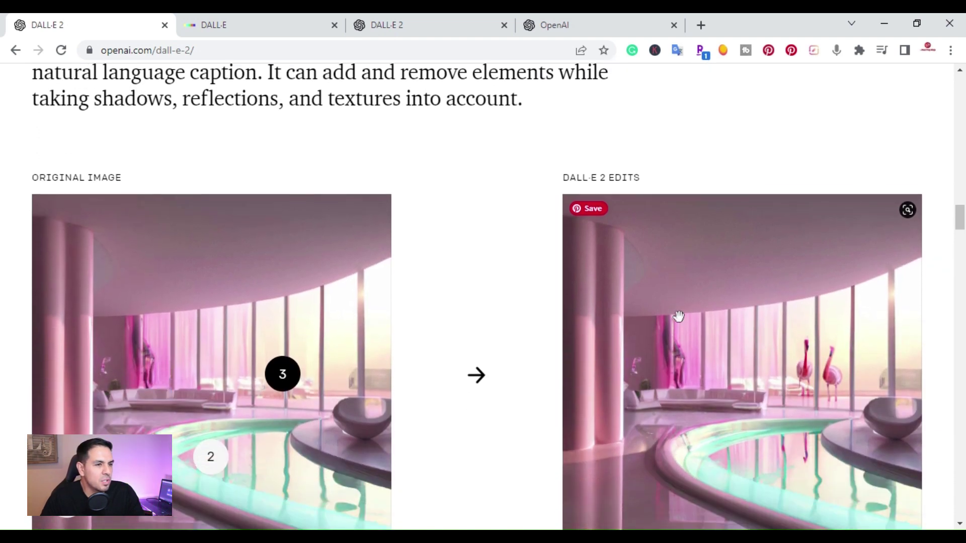
pyautogui.scroll(-2, 81, 270)
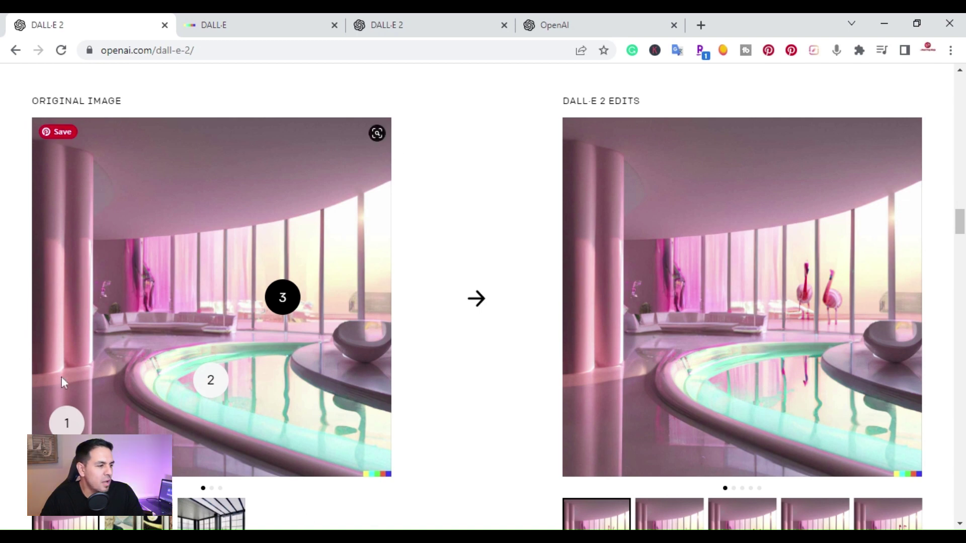
pyautogui.scroll(-3, 529, 234)
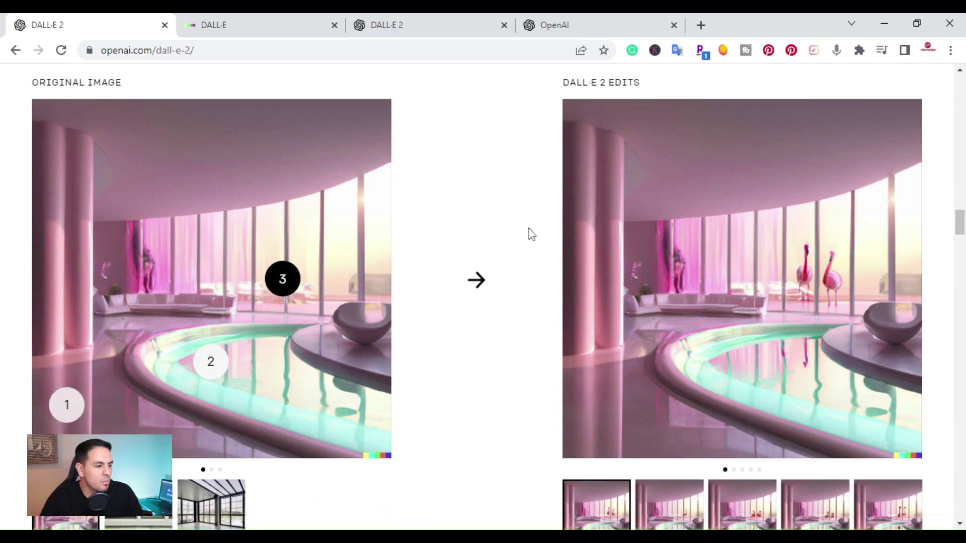
pyautogui.scroll(-3, 529, 234)
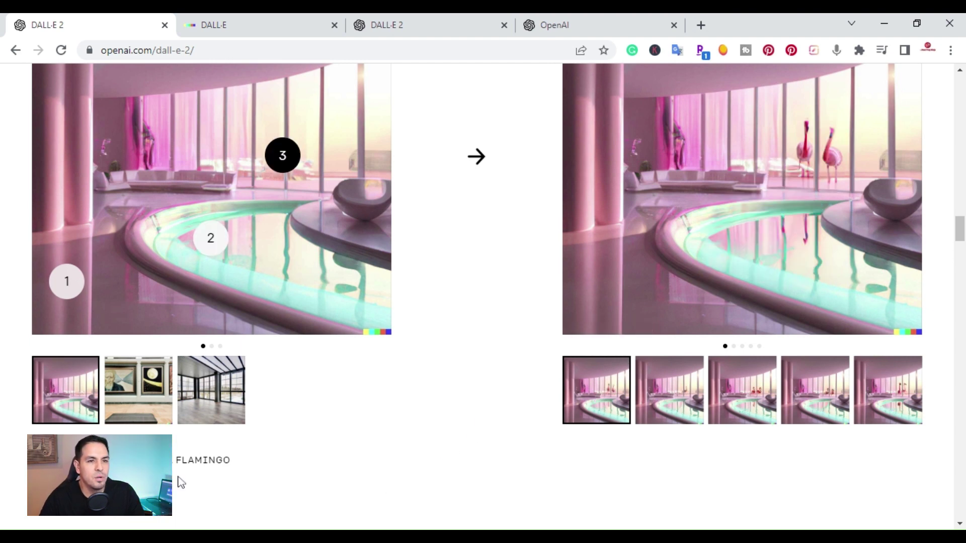
pyautogui.scroll(8, 798, 259)
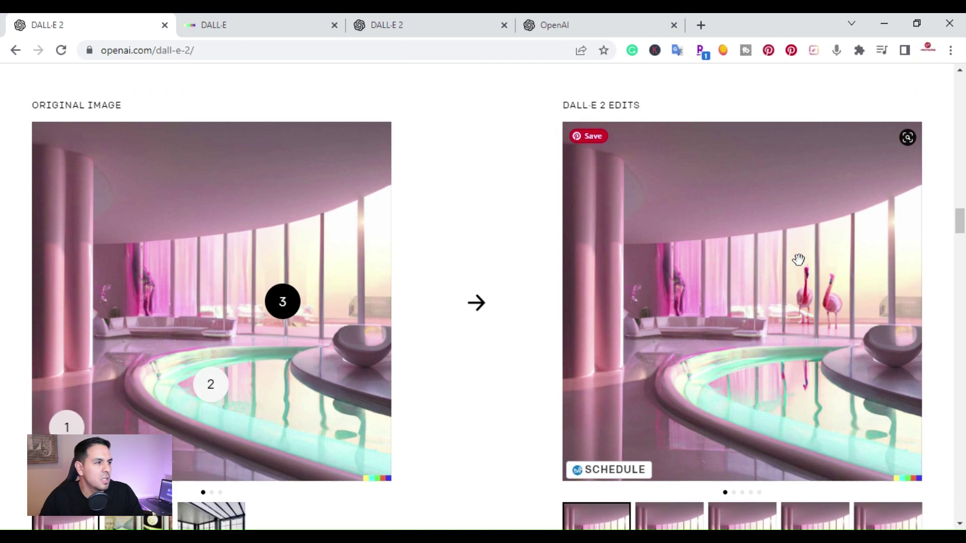
pyautogui.scroll(-1, 803, 267)
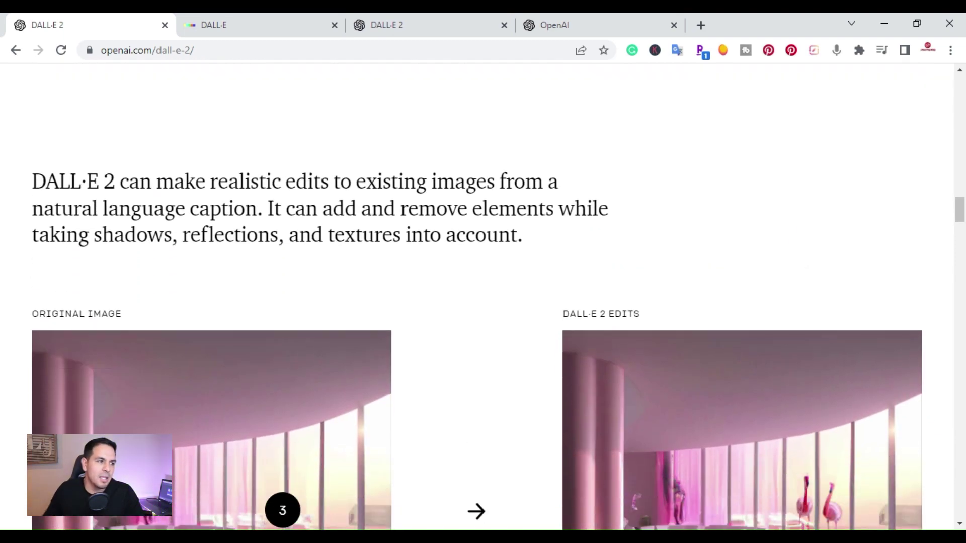
pyautogui.scroll(-12, 624, 242)
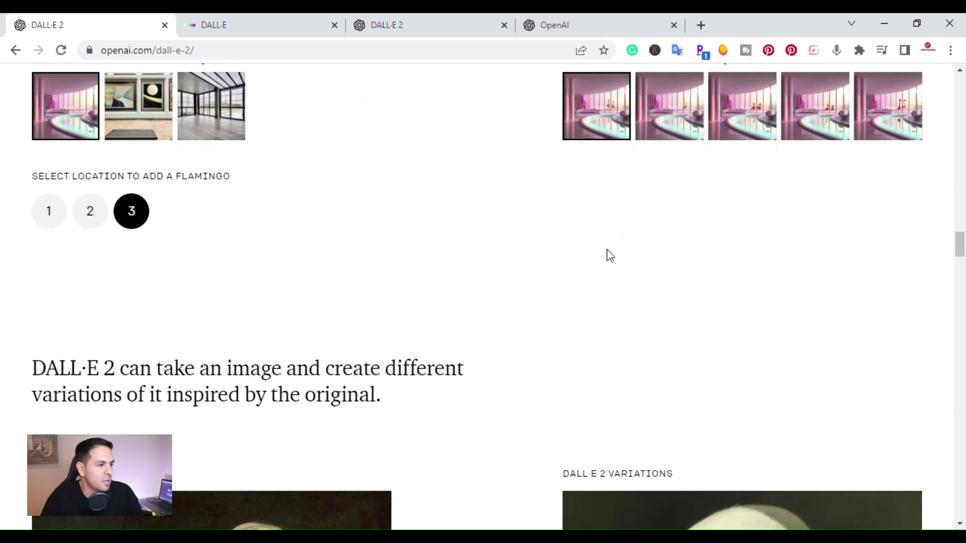
# Scroll into the variations gallery and show the variations of Klimt's Kiss.
pyautogui.scroll(-1, 521, 272)
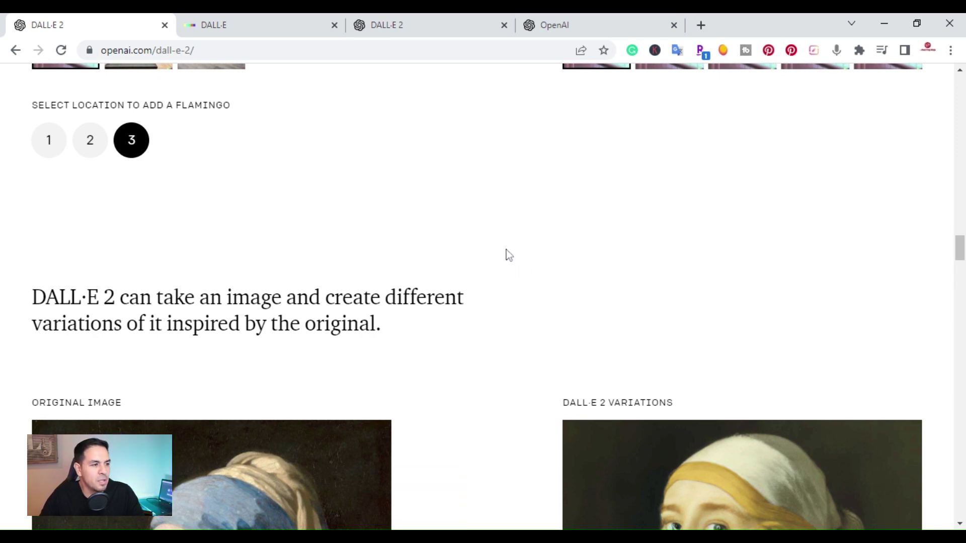
pyautogui.scroll(-6, 506, 255)
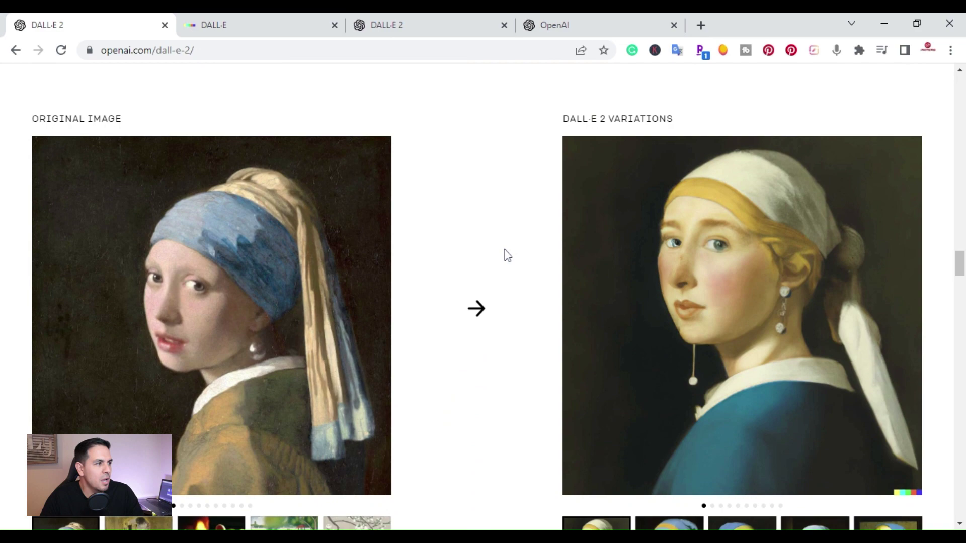
pyautogui.moveTo(79, 160)
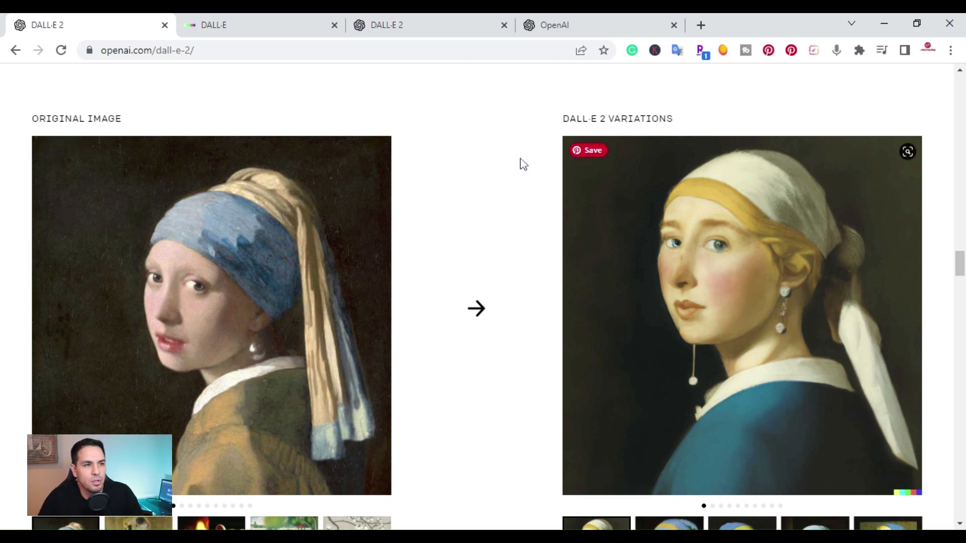
pyautogui.moveTo(621, 292)
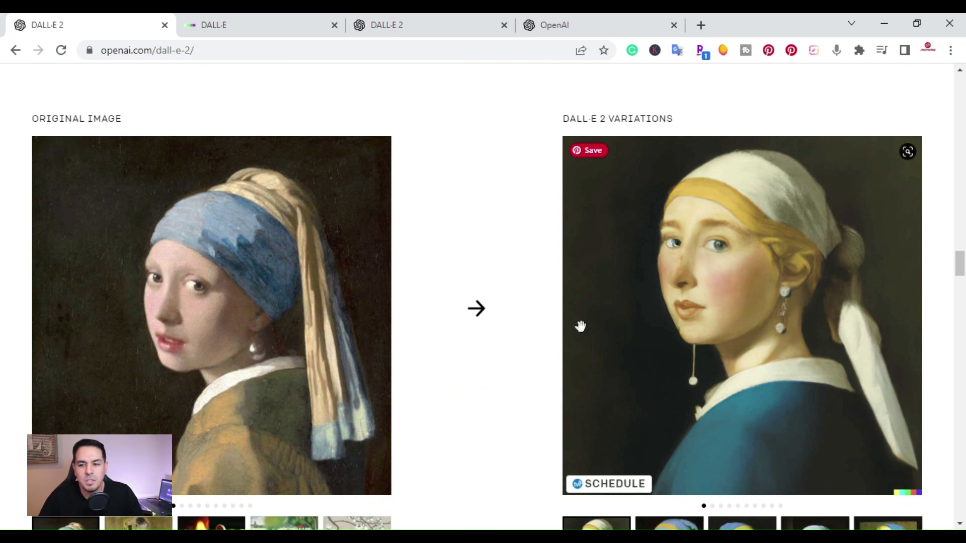
pyautogui.scroll(-6, 579, 325)
pyautogui.scroll(3, 543, 336)
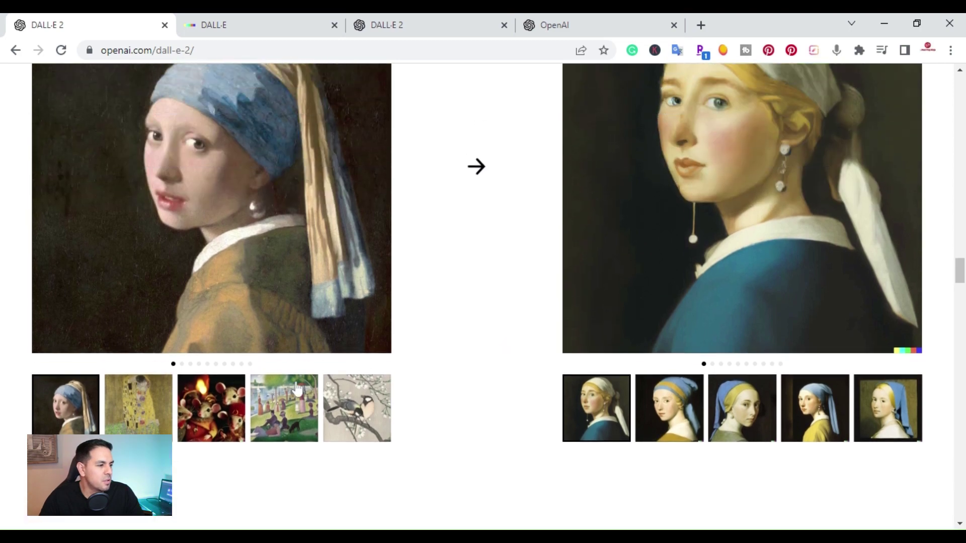
pyautogui.click(164, 425)
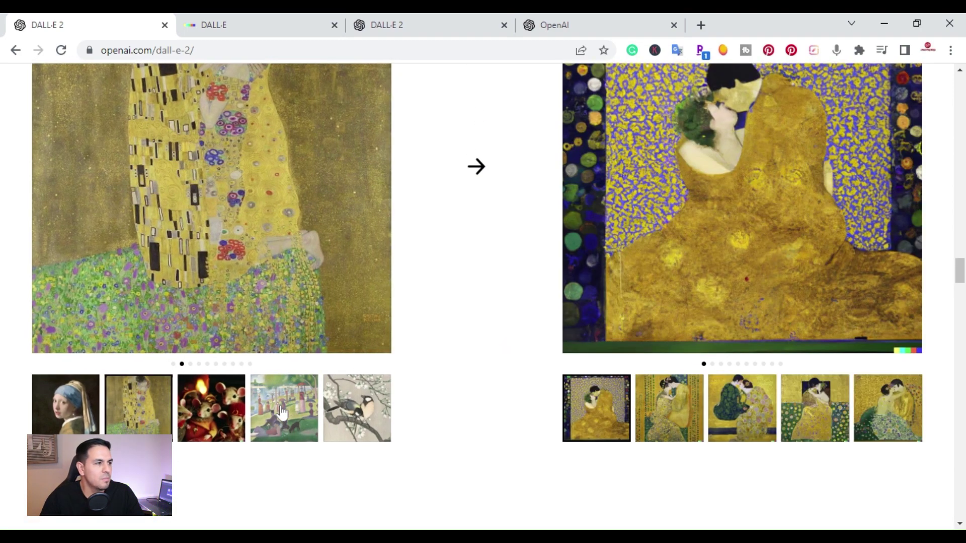
pyautogui.scroll(2, 282, 413)
pyautogui.scroll(-4, 279, 407)
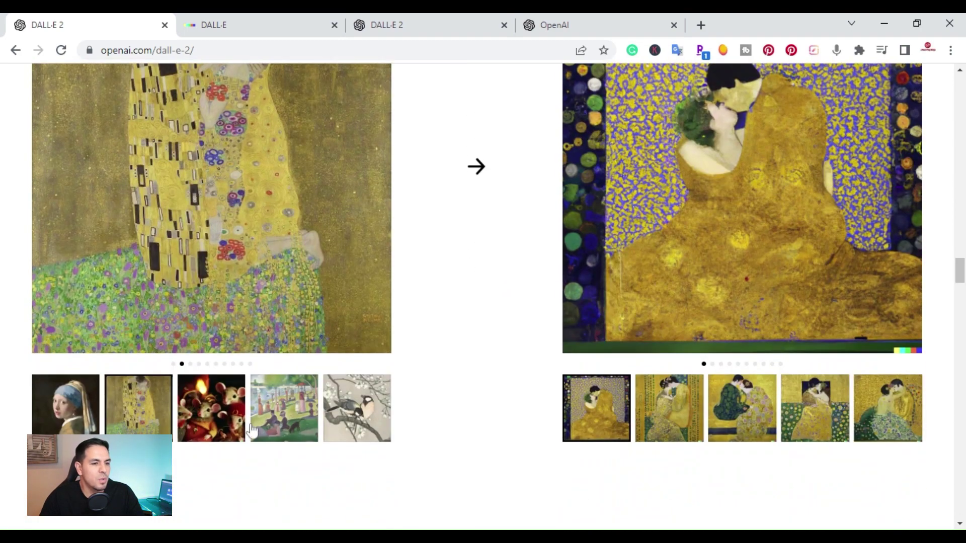
pyautogui.scroll(4, 532, 255)
pyautogui.scroll(-4, 564, 257)
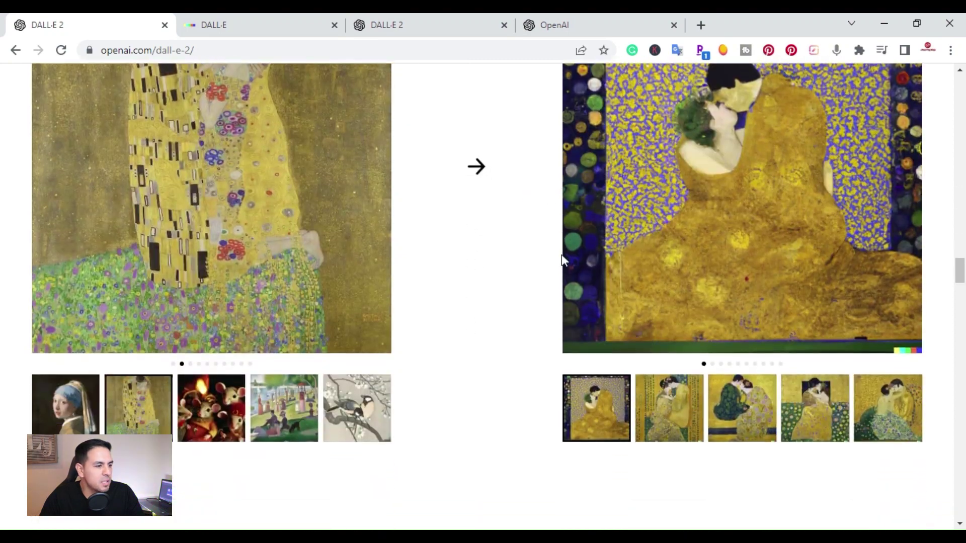
# Show the variations of the mice painting and the Seurat park painting.
pyautogui.click(191, 418)
pyautogui.scroll(2, 199, 418)
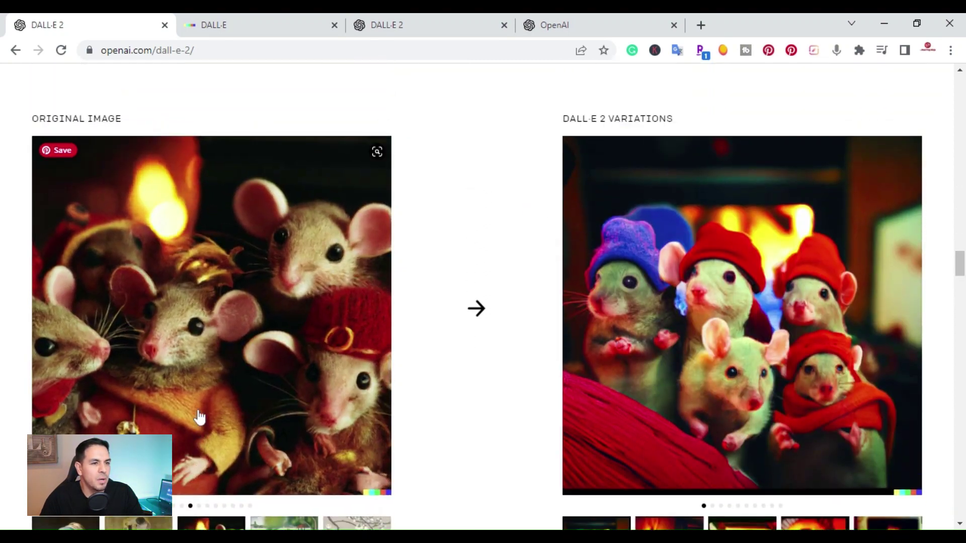
pyautogui.scroll(-2, 196, 408)
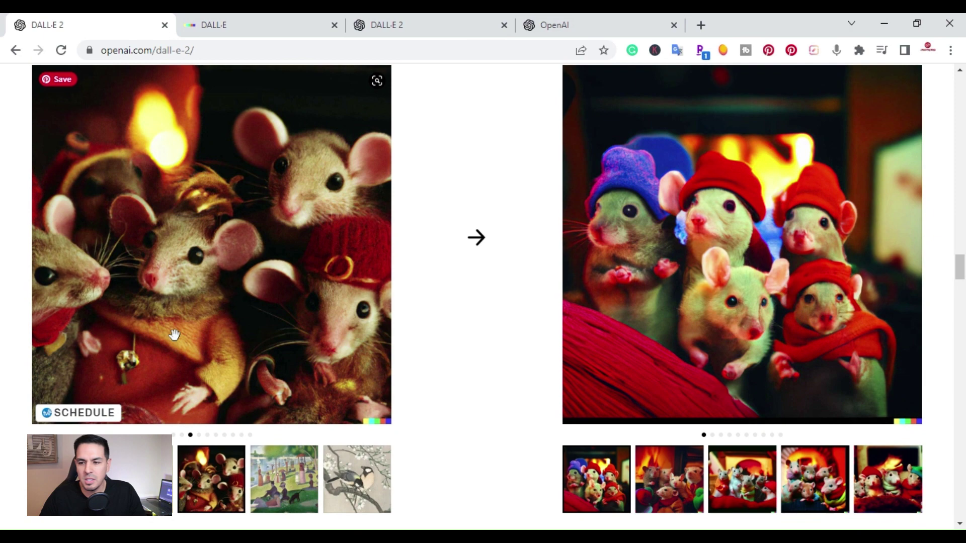
pyautogui.scroll(-1, 182, 248)
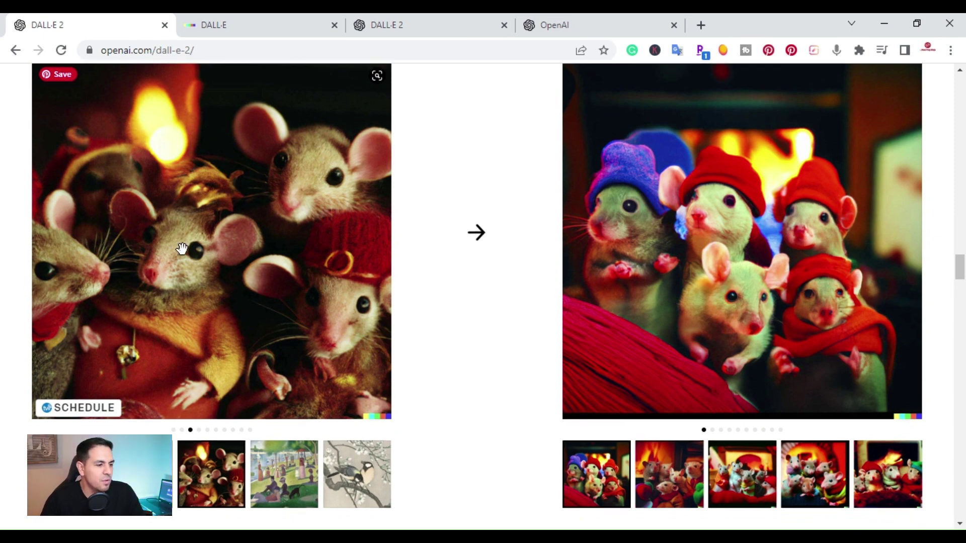
pyautogui.click(272, 381)
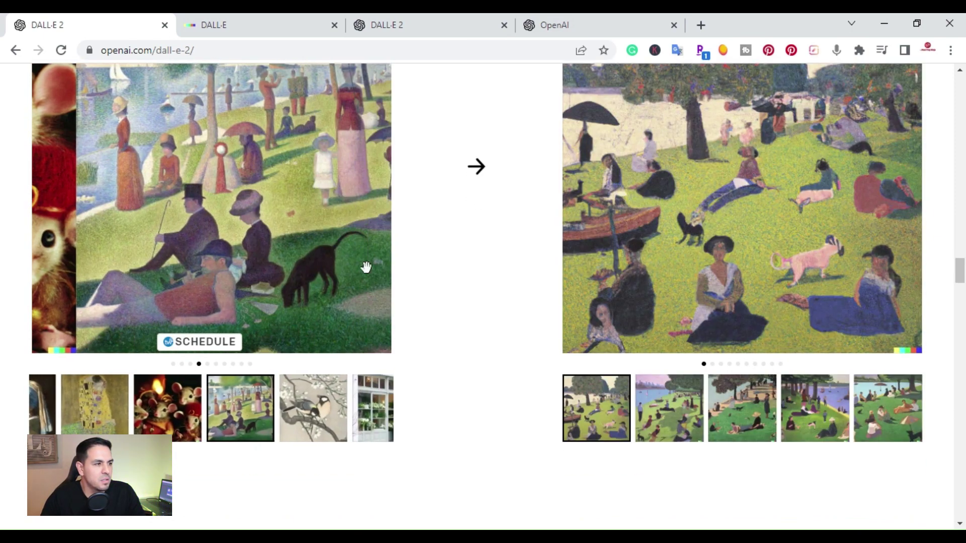
pyautogui.scroll(1, 431, 252)
pyautogui.scroll(-6, 430, 253)
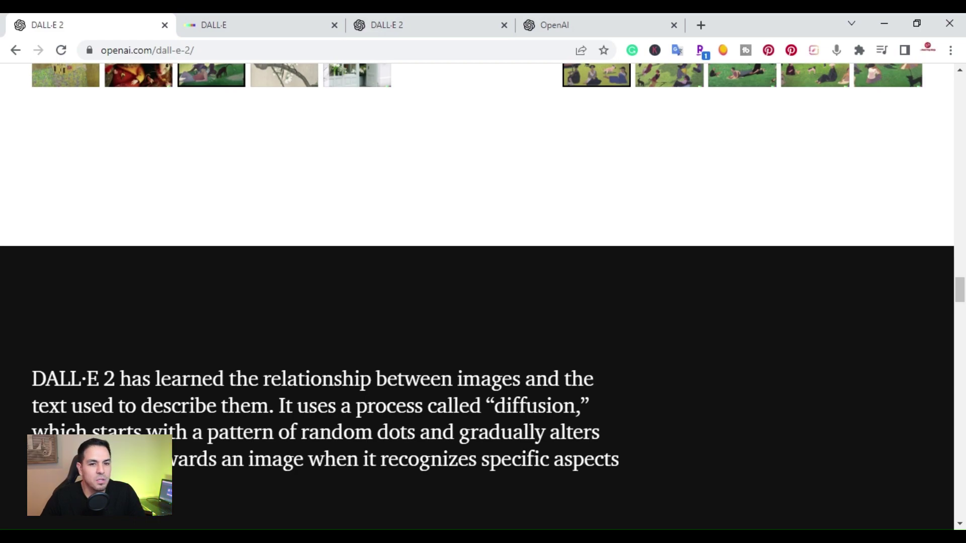
# Scroll back up and switch to the DALL·E labs browser tab.
pyautogui.scroll(20, 791, 330)
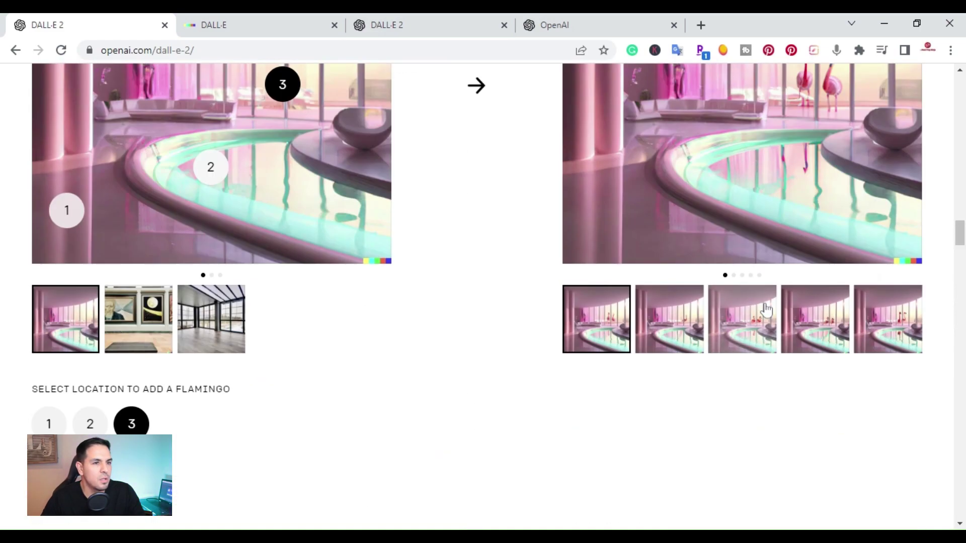
pyautogui.scroll(15, 765, 303)
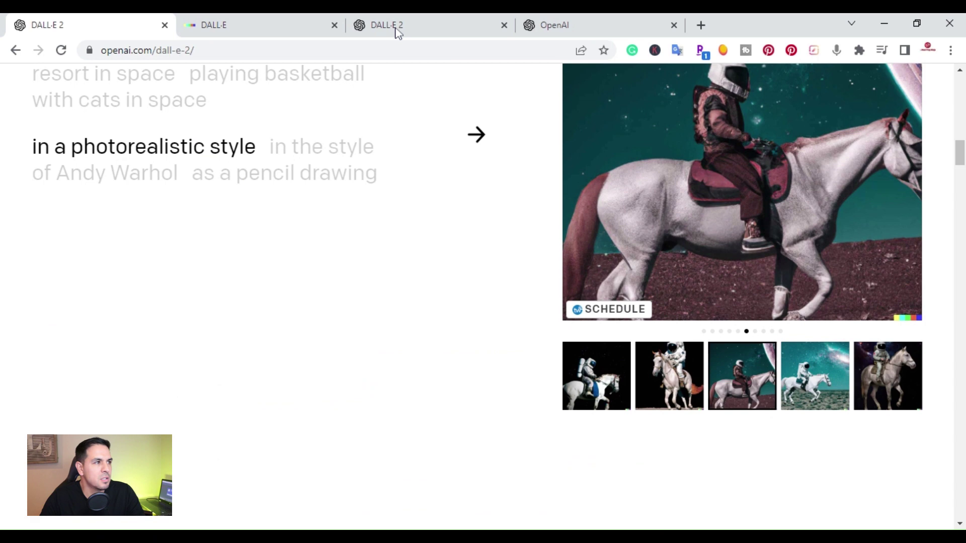
pyautogui.click(270, 21)
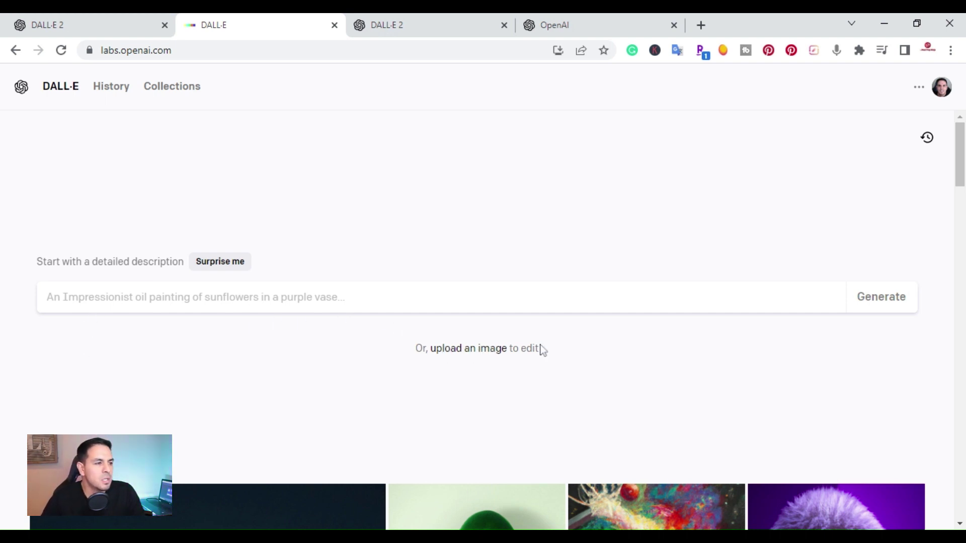
# Use Surprise me to fill in 'a painting of a fox in the style of Starry Night' and generate.
pyautogui.click(222, 262)
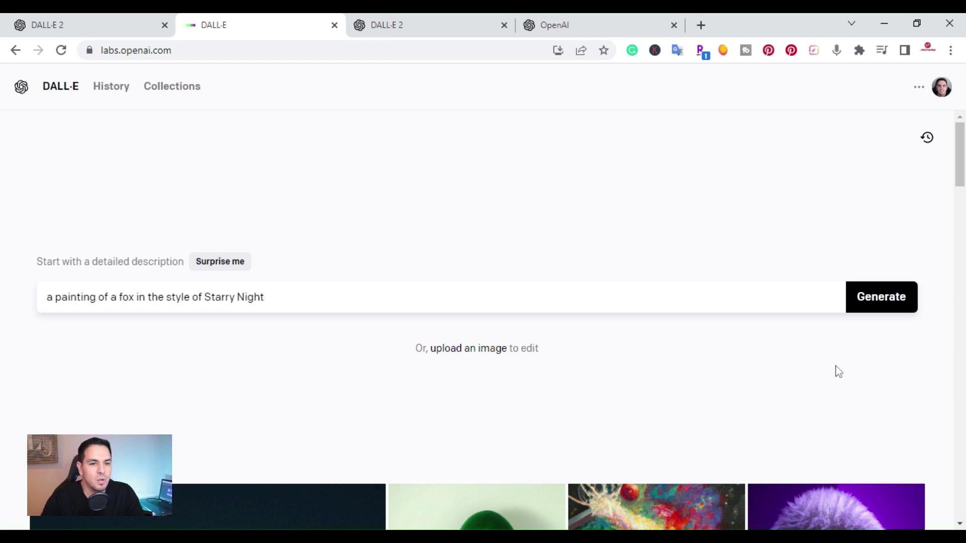
pyautogui.click(879, 299)
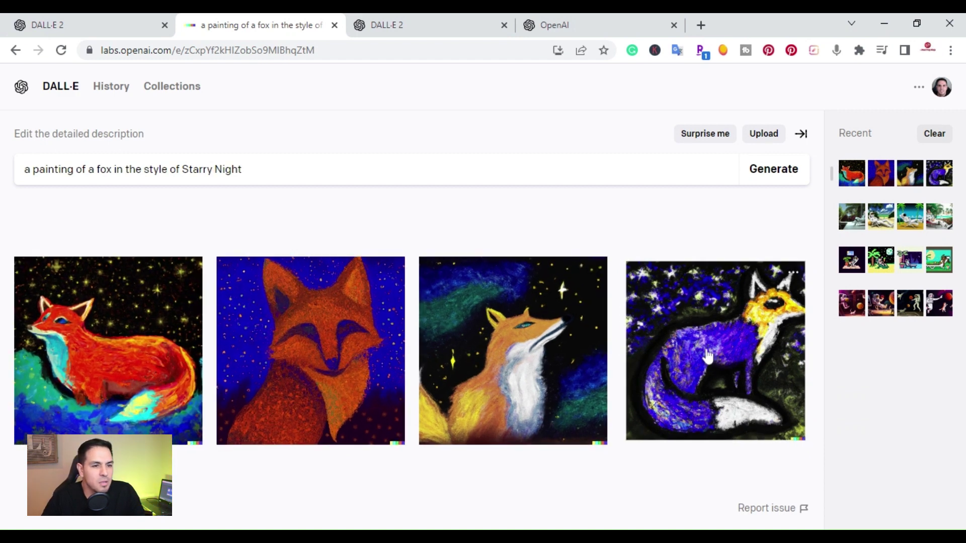
# Open the second fox painting alone and look at its save-to-collection options.
pyautogui.click(274, 350)
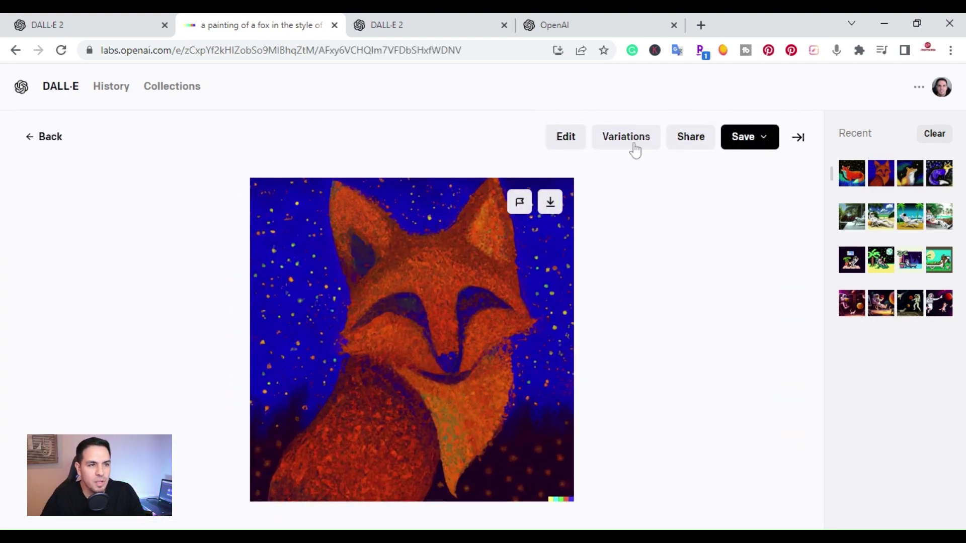
pyautogui.click(765, 150)
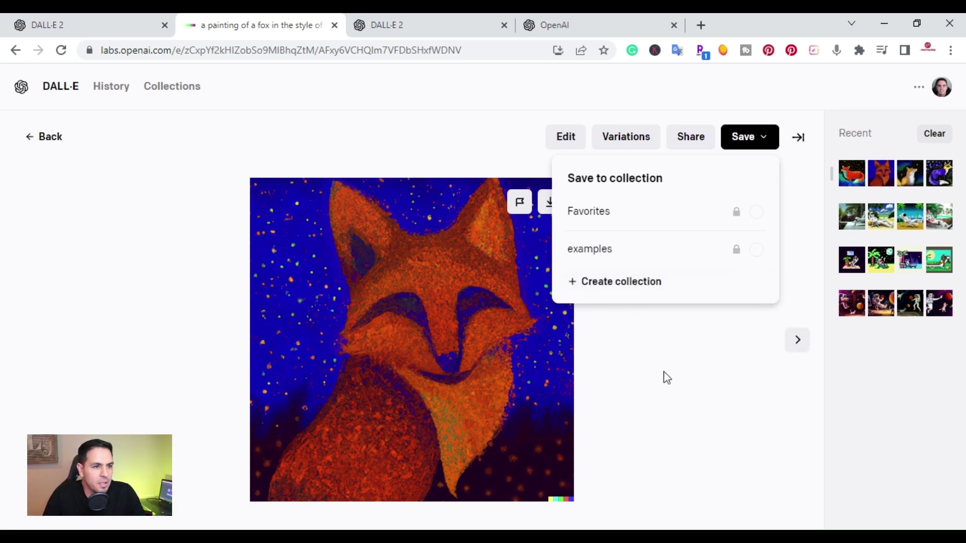
pyautogui.click(668, 423)
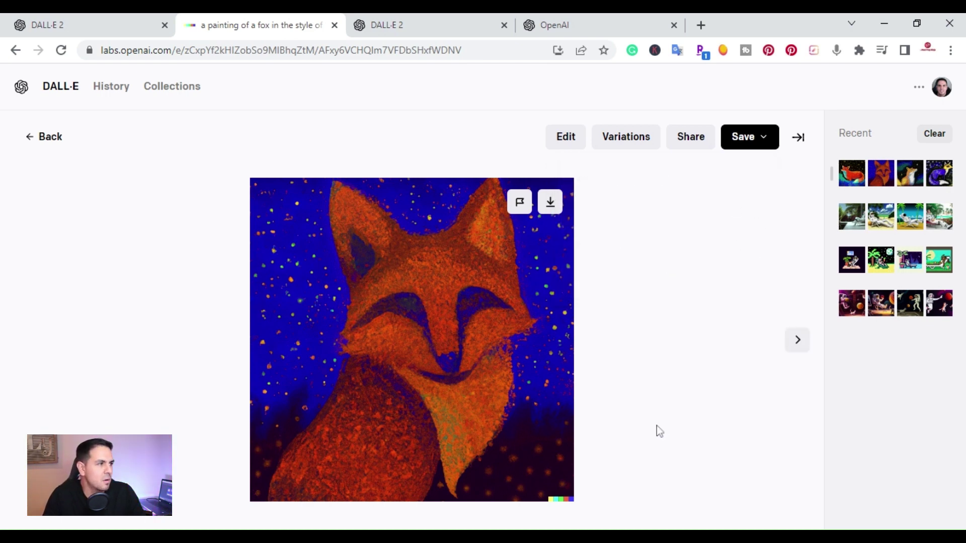
# Go back to the four results, revisit the second fox, then return to all four.
pyautogui.click(31, 139)
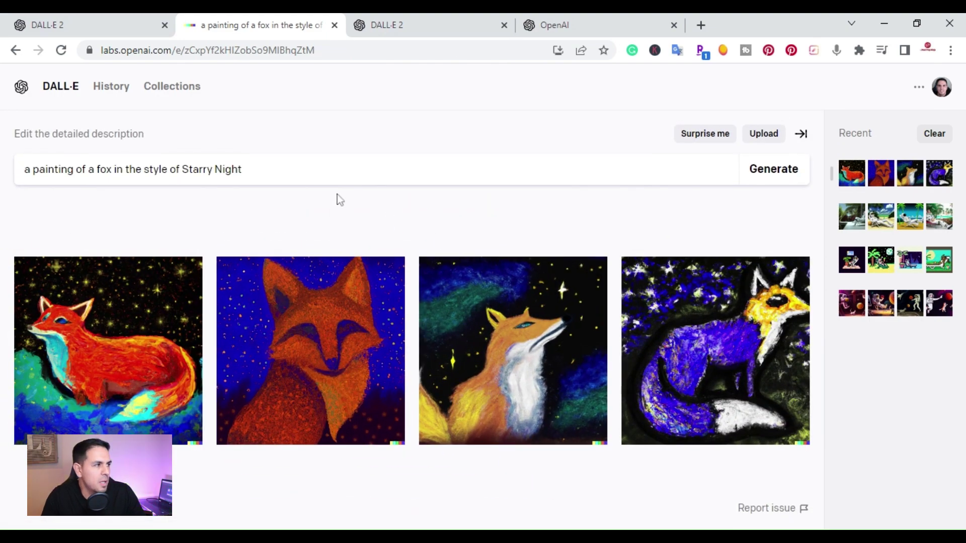
pyautogui.click(15, 51)
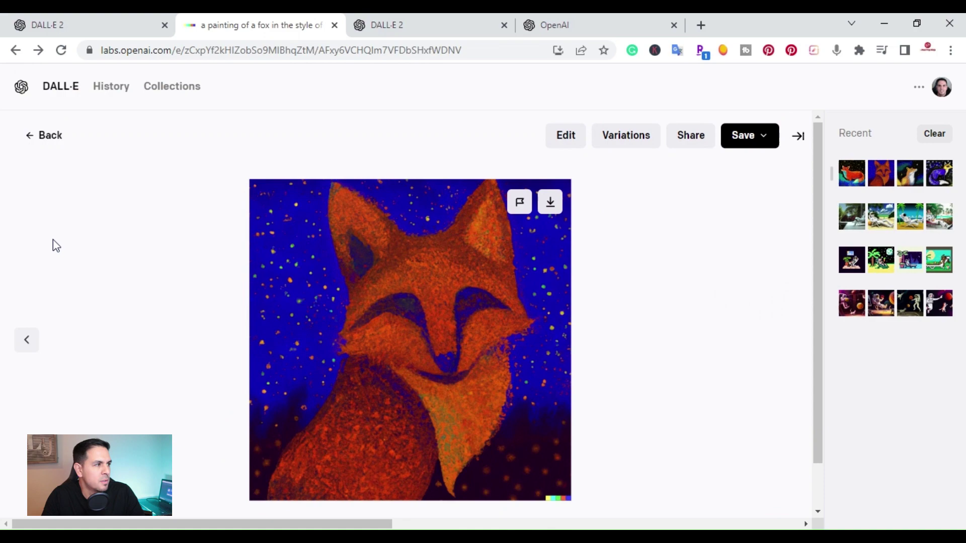
pyautogui.click(41, 139)
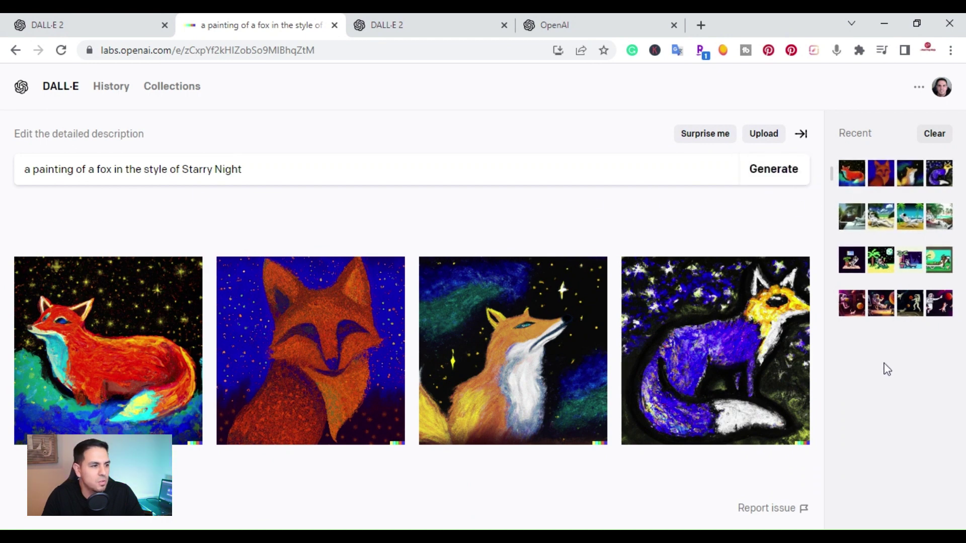
# Go to the DALL·E home page and scroll through the example gallery.
pyautogui.click(59, 89)
pyautogui.scroll(-3, 308, 269)
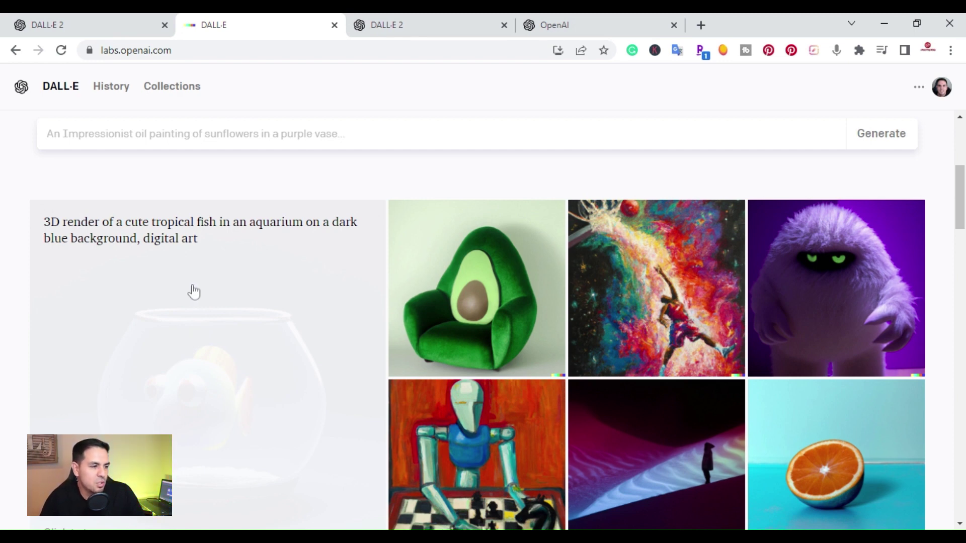
pyautogui.scroll(-1, 101, 401)
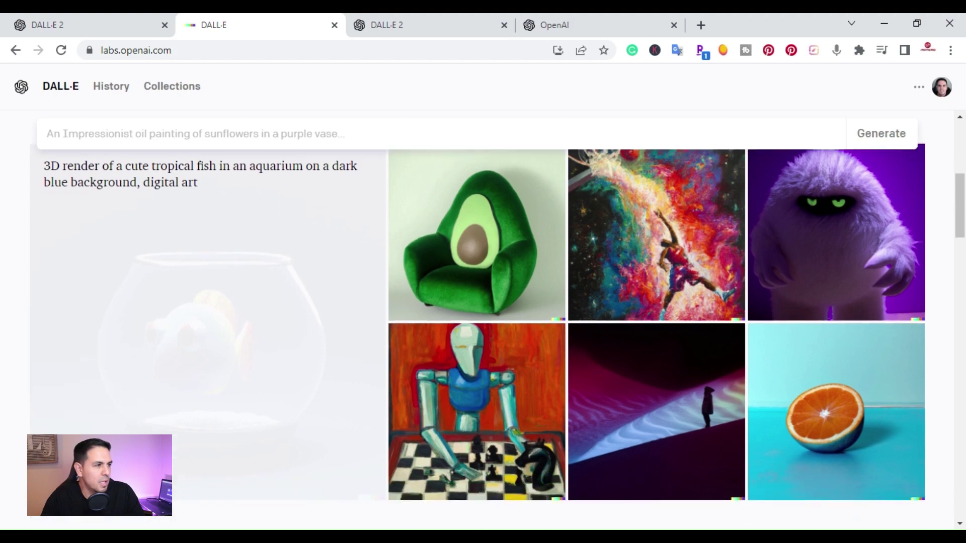
pyautogui.scroll(1, 103, 375)
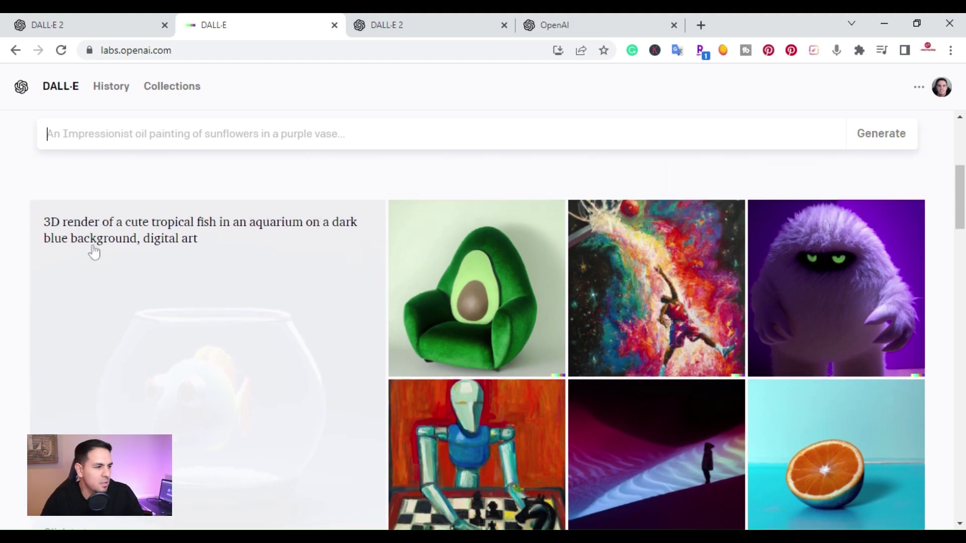
pyautogui.scroll(-2, 94, 251)
pyautogui.scroll(5, 86, 257)
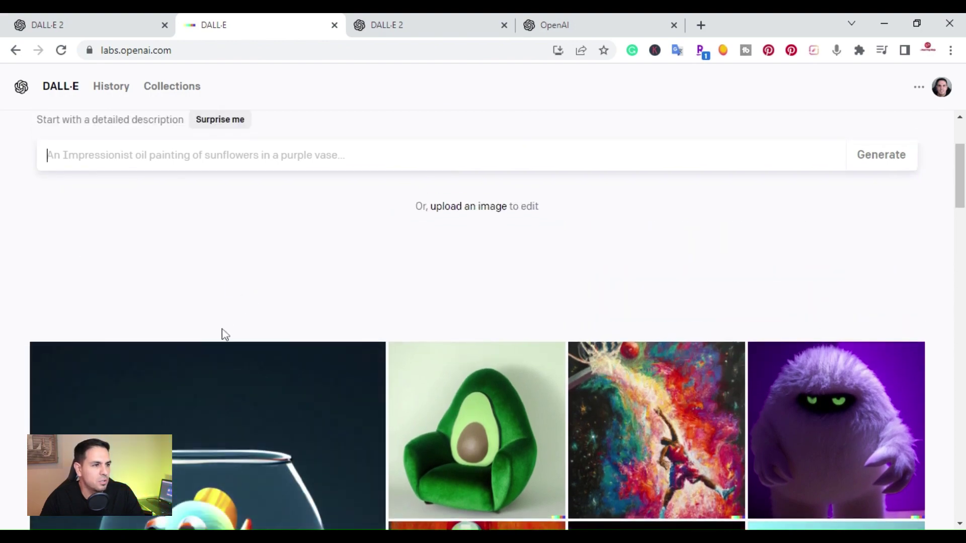
pyautogui.scroll(-5, 199, 363)
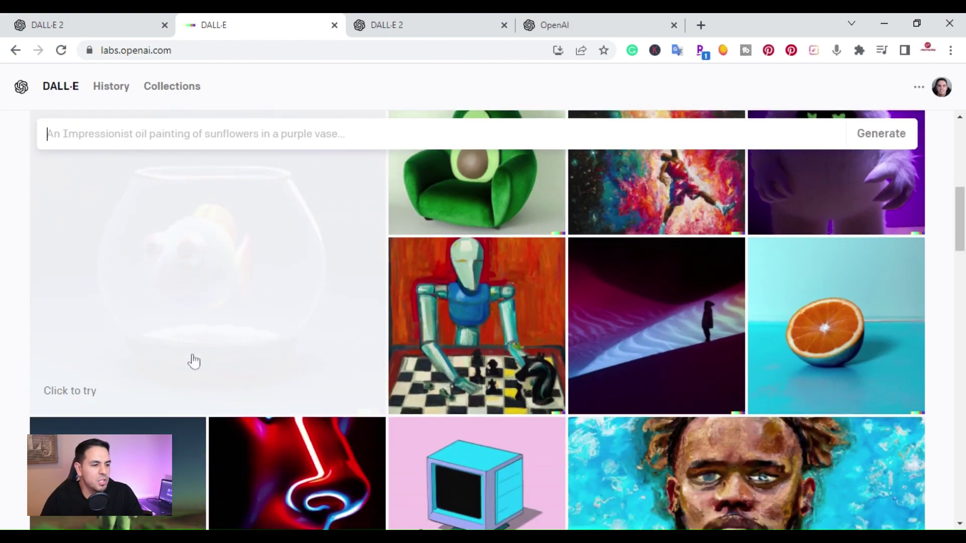
pyautogui.scroll(-8, 193, 361)
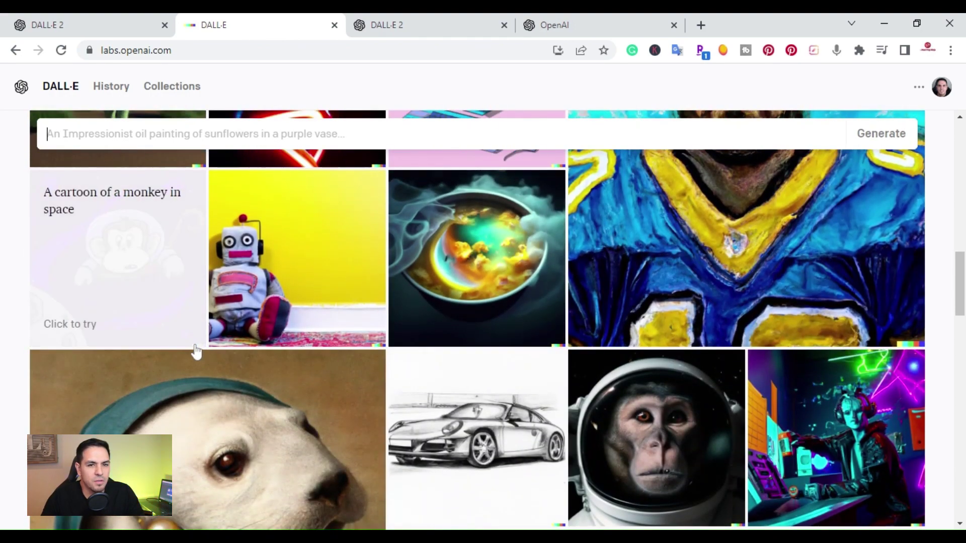
pyautogui.scroll(-8, 194, 352)
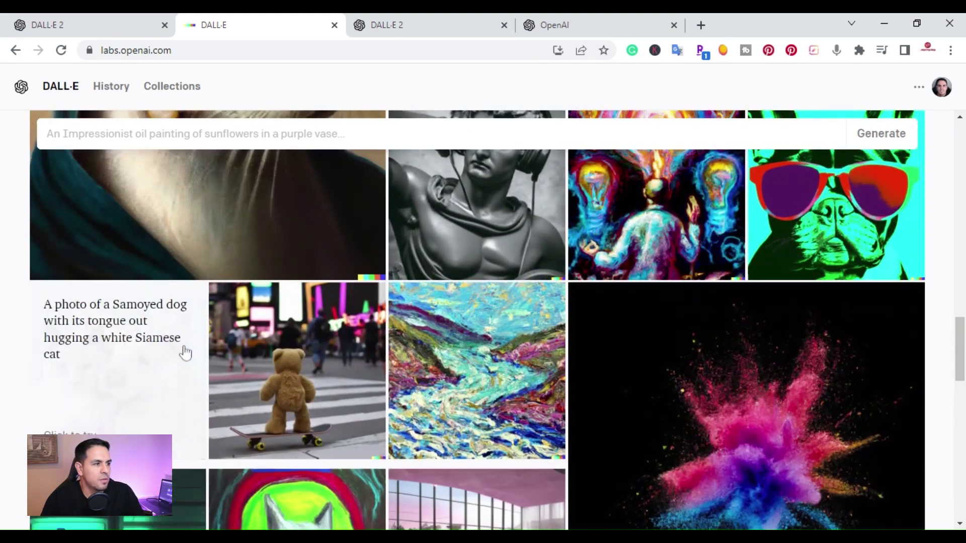
pyautogui.scroll(-1, 185, 353)
pyautogui.scroll(-3, 182, 352)
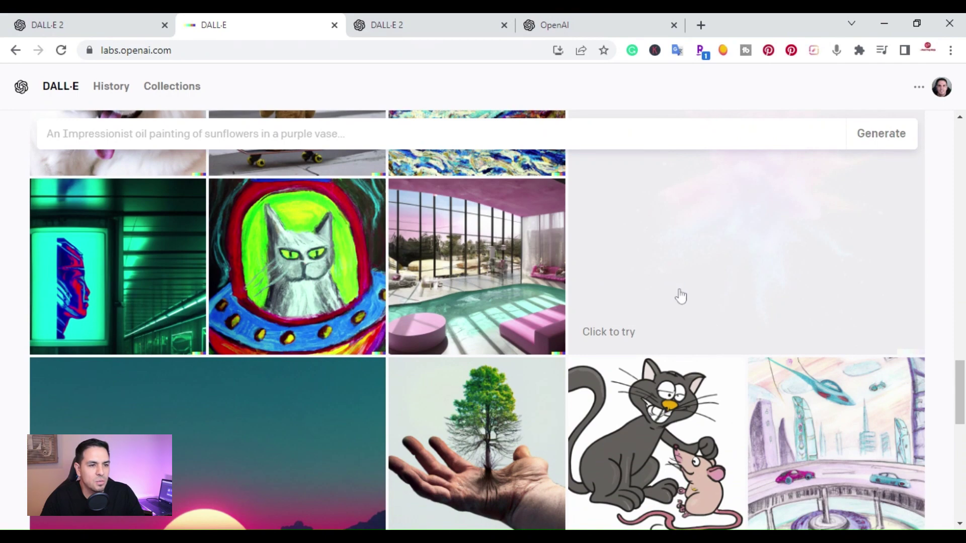
# Browse further down the gallery, then drag the scrollbar back to the top.
pyautogui.scroll(3, 679, 296)
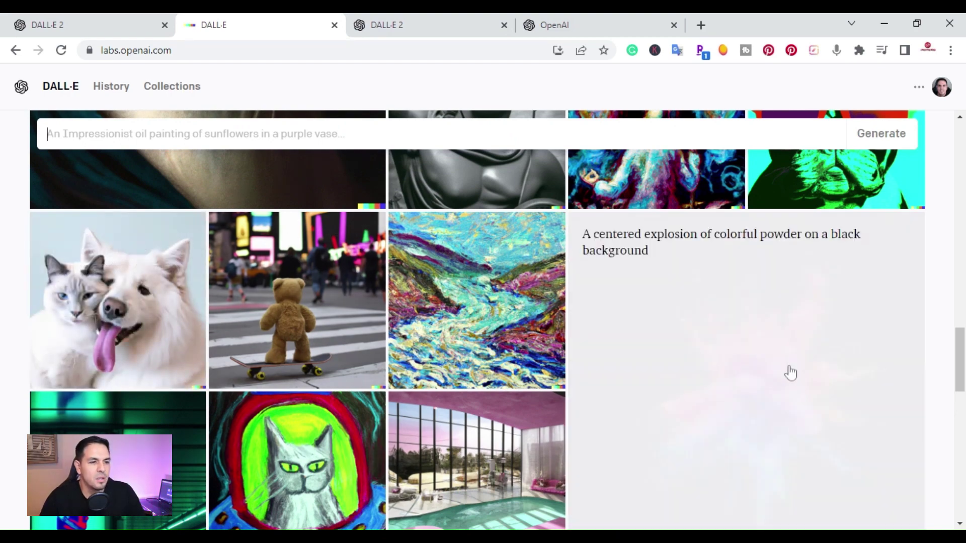
pyautogui.scroll(-11, 791, 372)
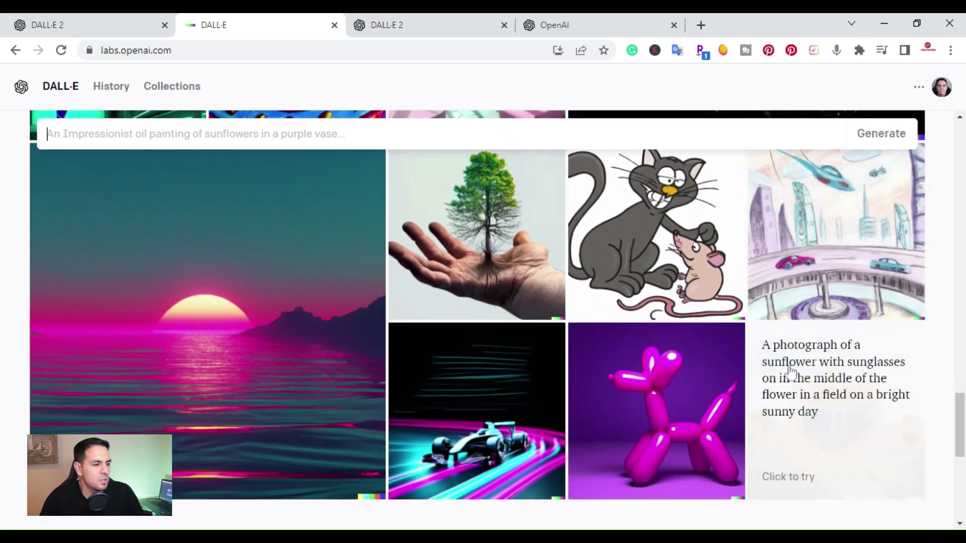
pyautogui.scroll(-5, 791, 372)
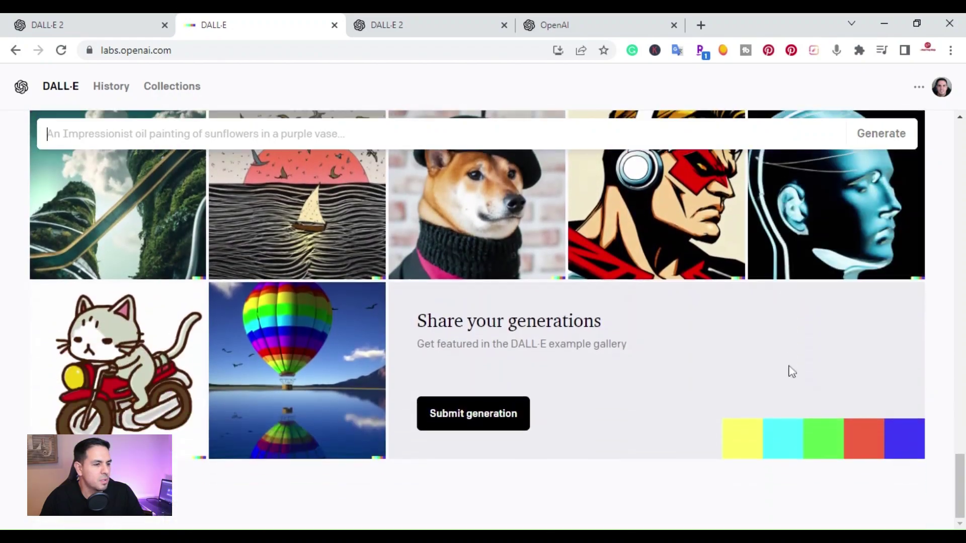
pyautogui.scroll(5, 788, 371)
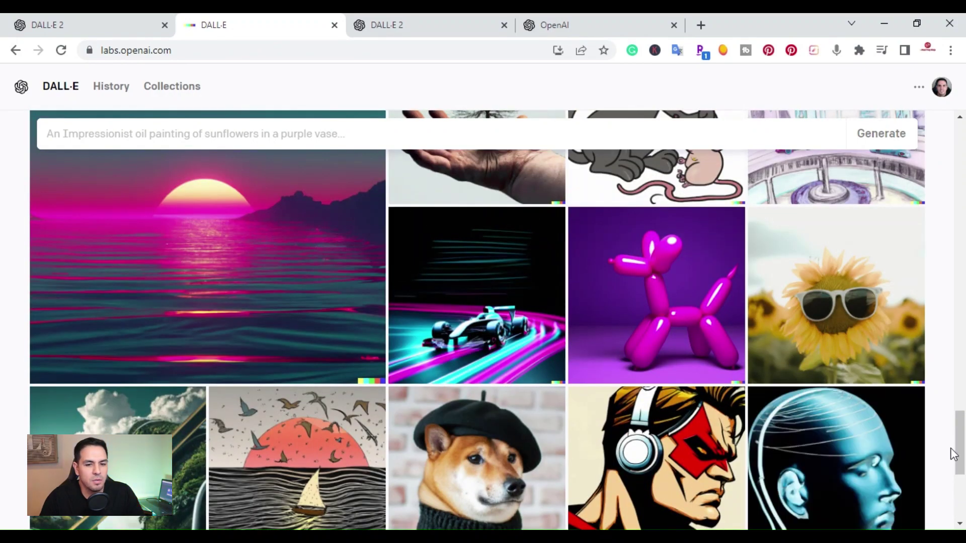
pyautogui.moveTo(960, 453); pyautogui.dragTo(959, 158)
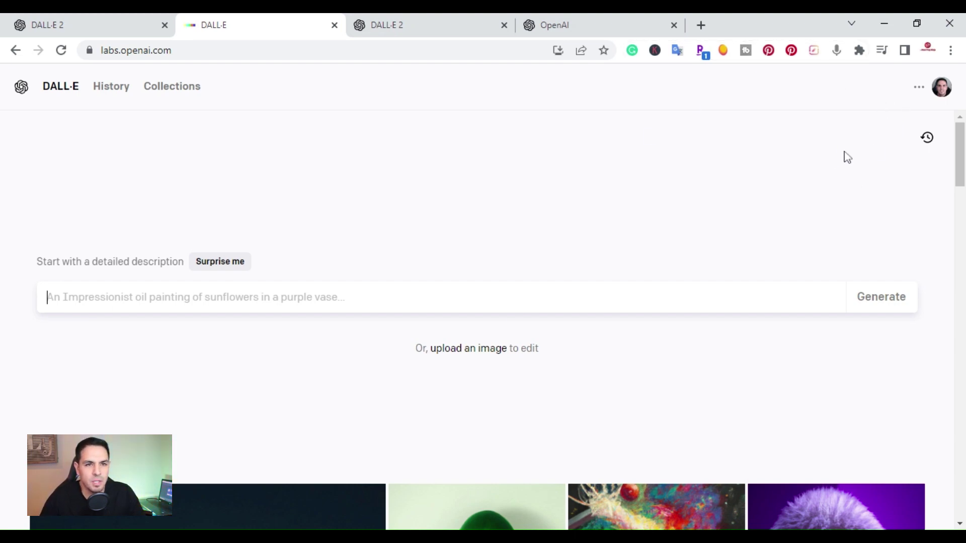
pyautogui.click(919, 87)
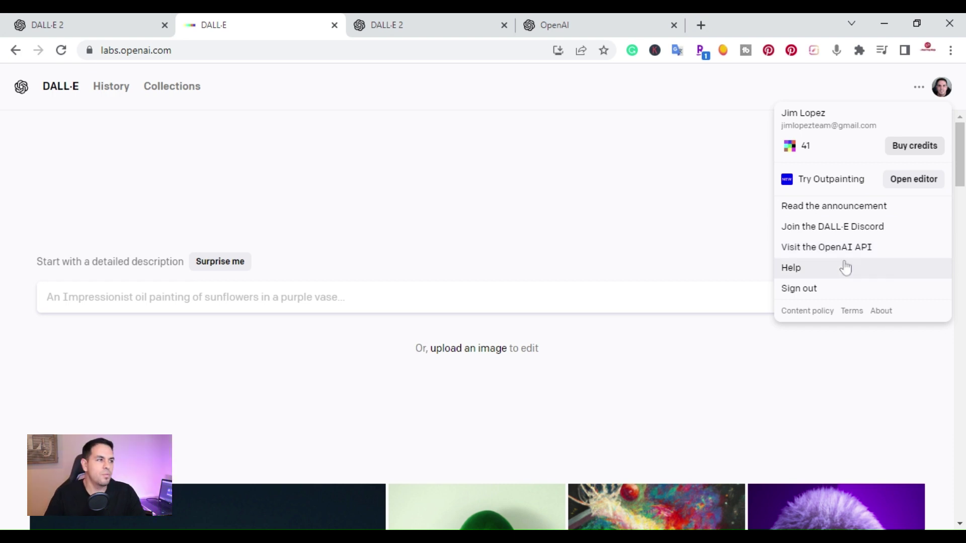
pyautogui.click(115, 150)
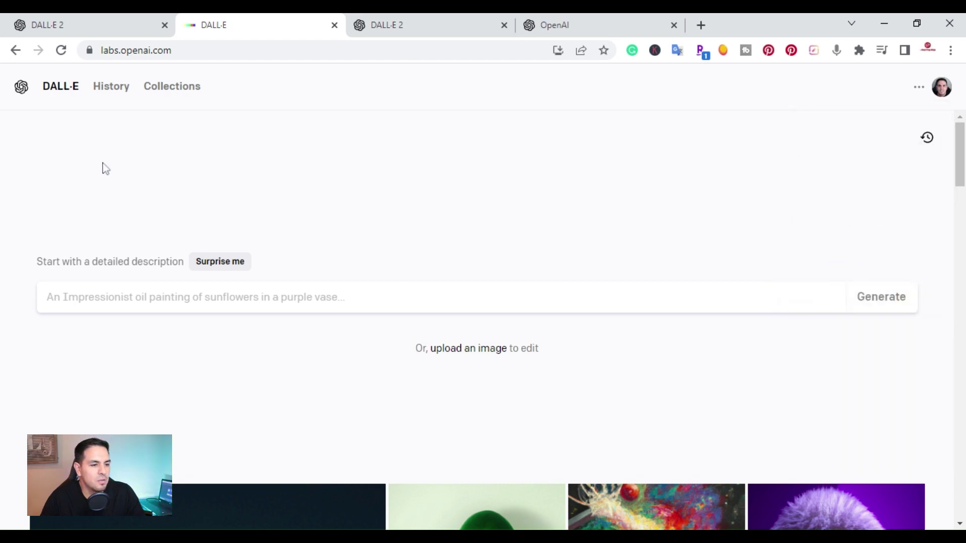
pyautogui.scroll(-3, 503, 369)
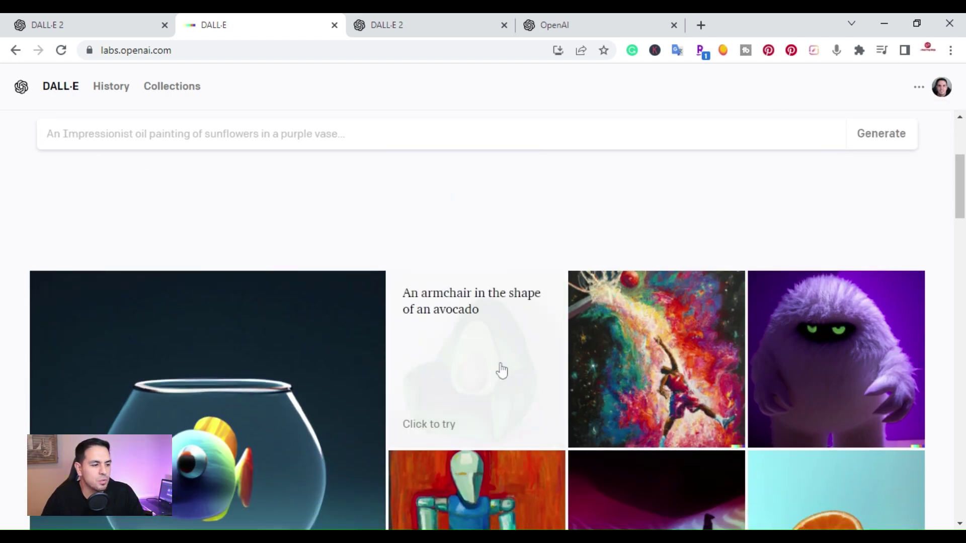
pyautogui.scroll(3, 502, 370)
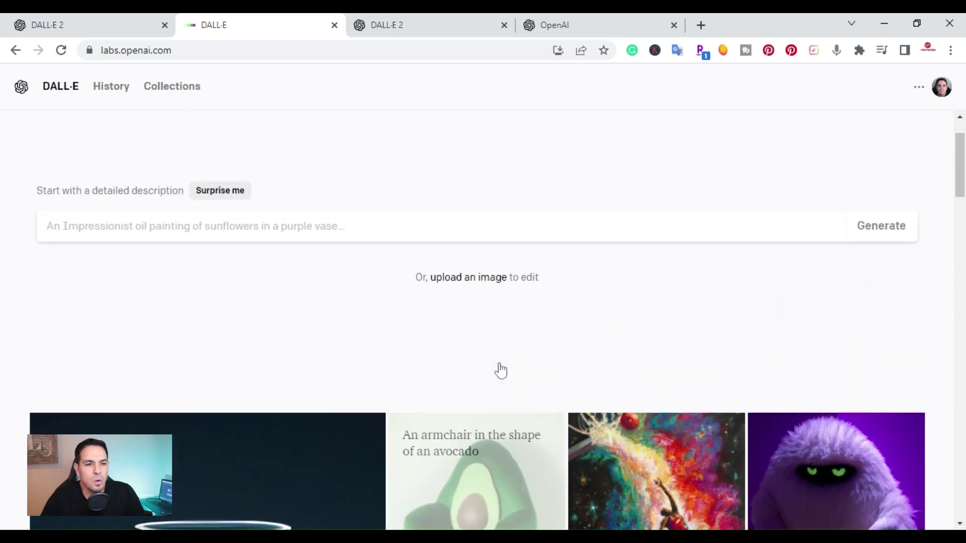